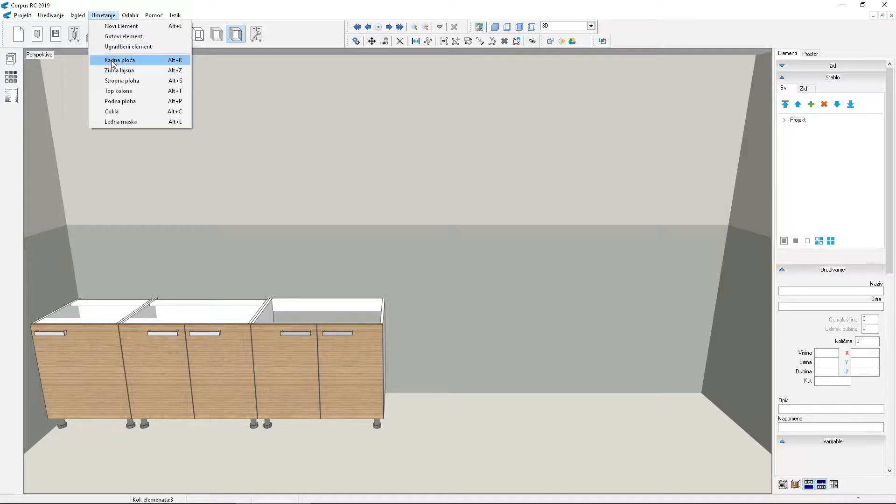
Insert a worktop over the three base cabinets and set the D2V_voda cabinet's width to 1000 mm.
{"action": "left_click", "coordinate": [112, 61]}
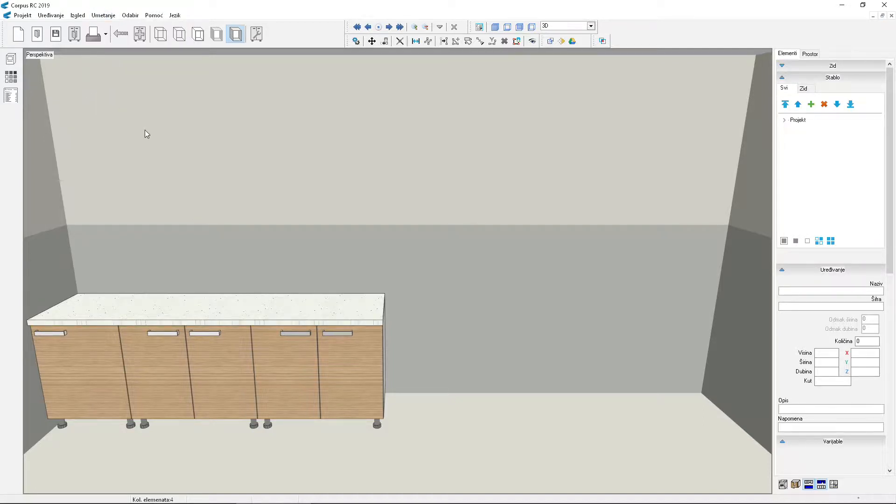
{"action": "left_click", "coordinate": [354, 367]}
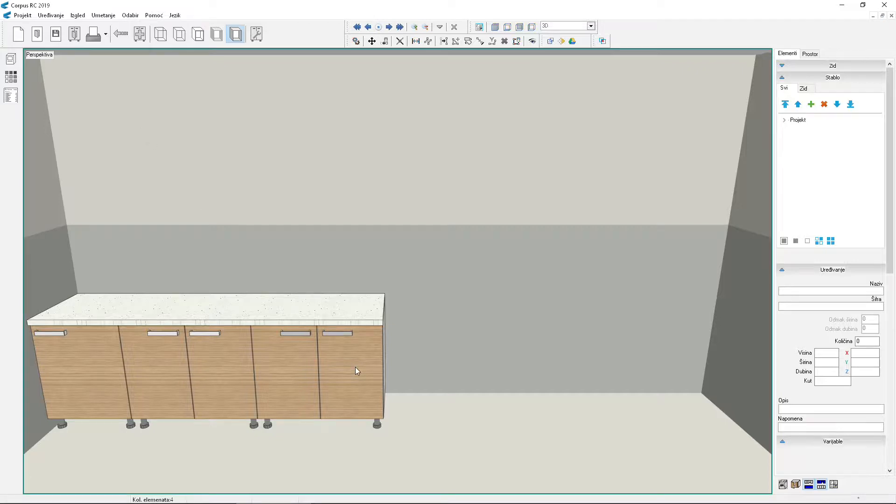
{"action": "double_click", "coordinate": [828, 362]}
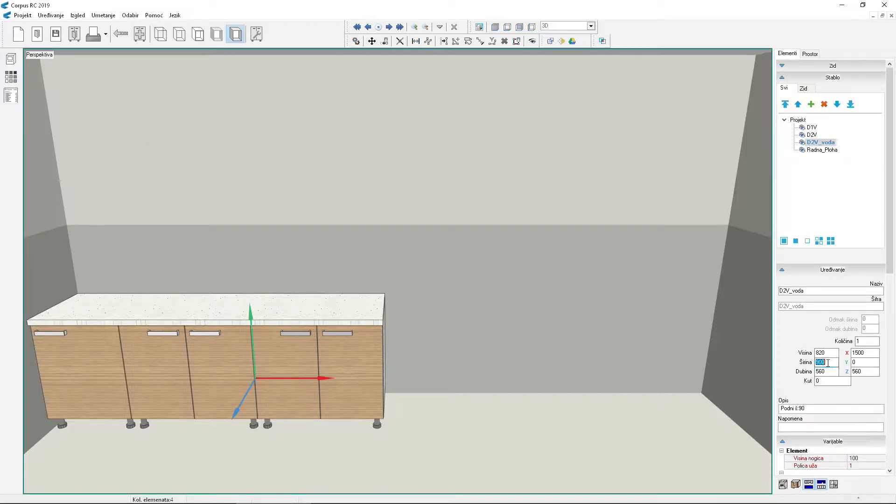
{"action": "type", "text": "1000"}
{"action": "key", "text": "Return"}
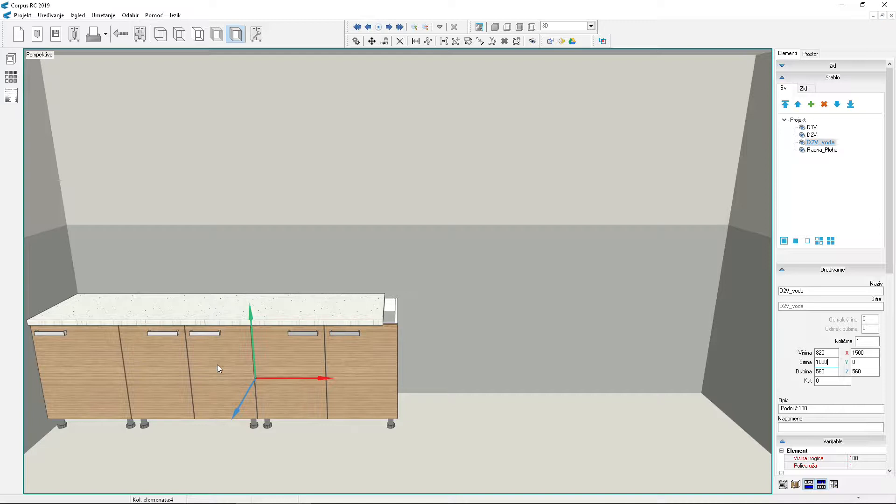
Check the dimensions of the three base cabinets and set the worktop's width to 2500 mm.
{"action": "left_click", "coordinate": [93, 360]}
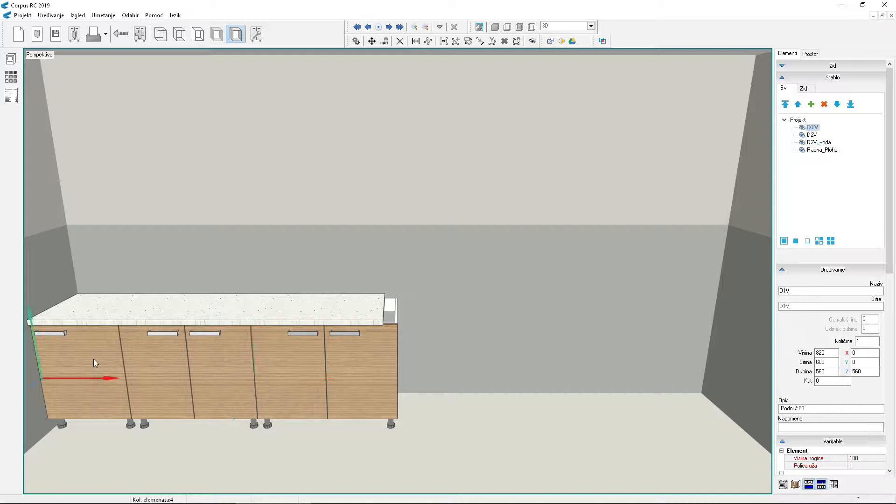
{"action": "left_click", "coordinate": [214, 368]}
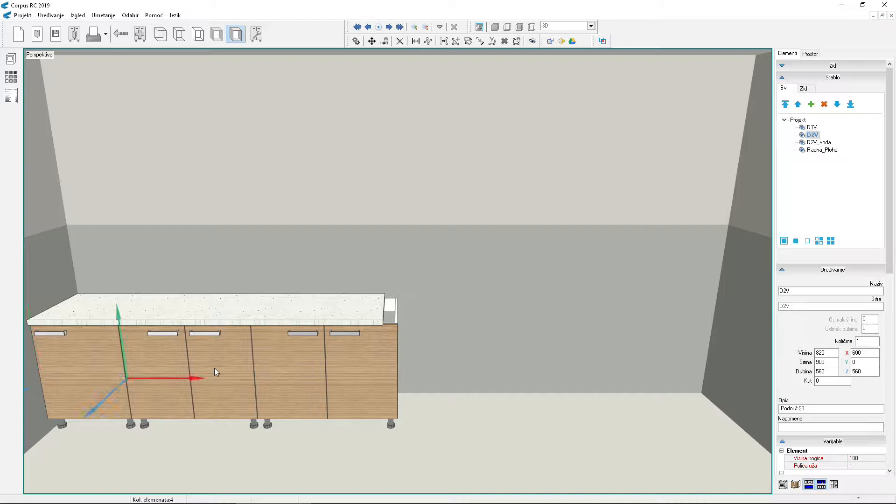
{"action": "left_click", "coordinate": [303, 370]}
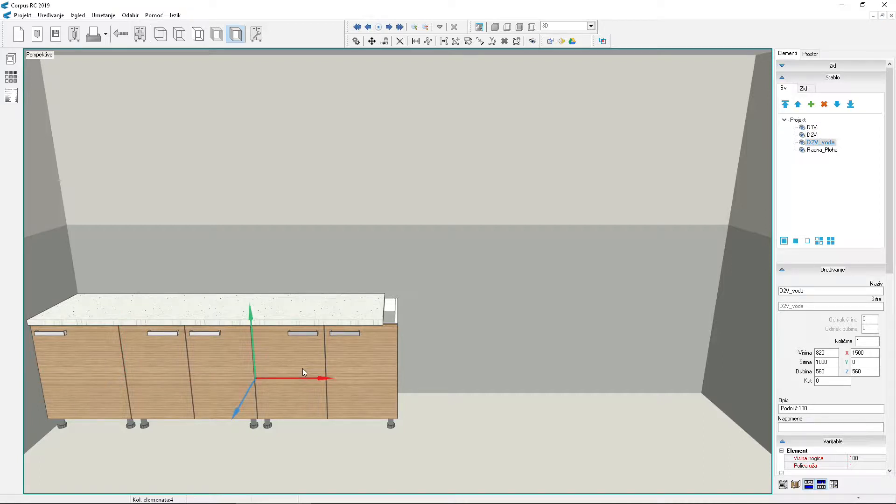
{"action": "left_click", "coordinate": [314, 316]}
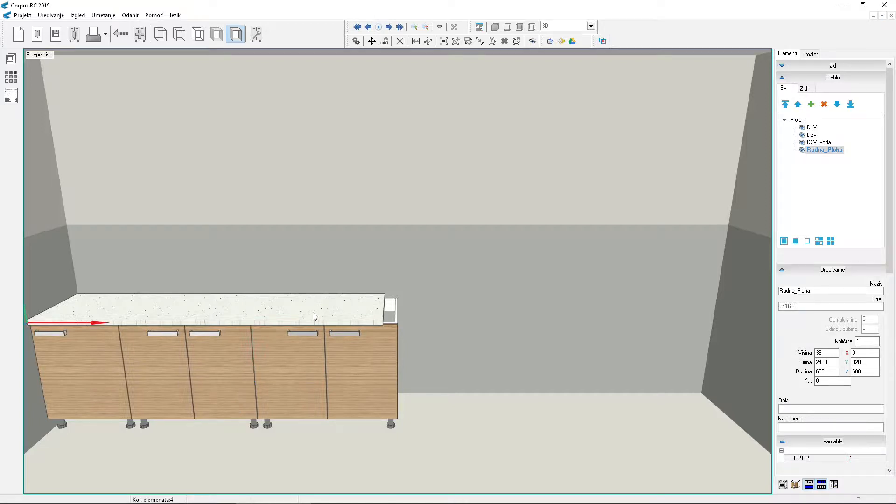
{"action": "double_click", "coordinate": [828, 366]}
{"action": "type", "text": "2500"}
{"action": "key", "text": "Return"}
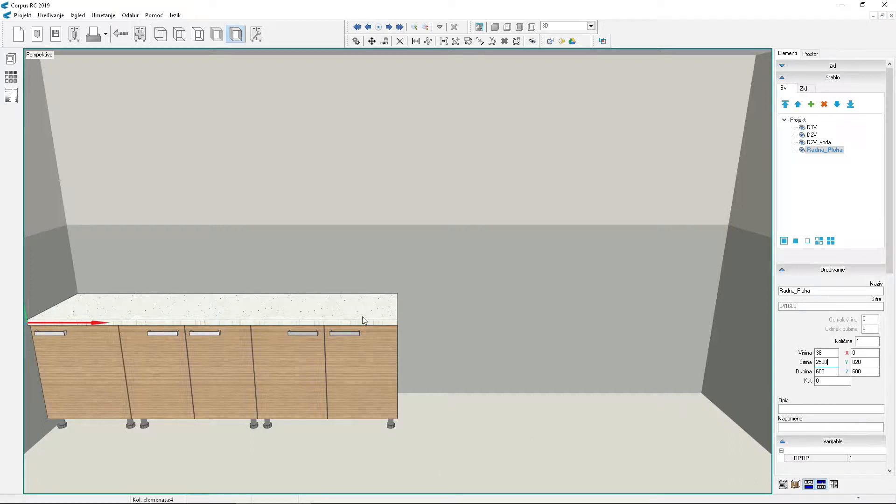
Set the D2V_voda cabinet's width to 800 mm.
{"action": "left_click", "coordinate": [356, 373]}
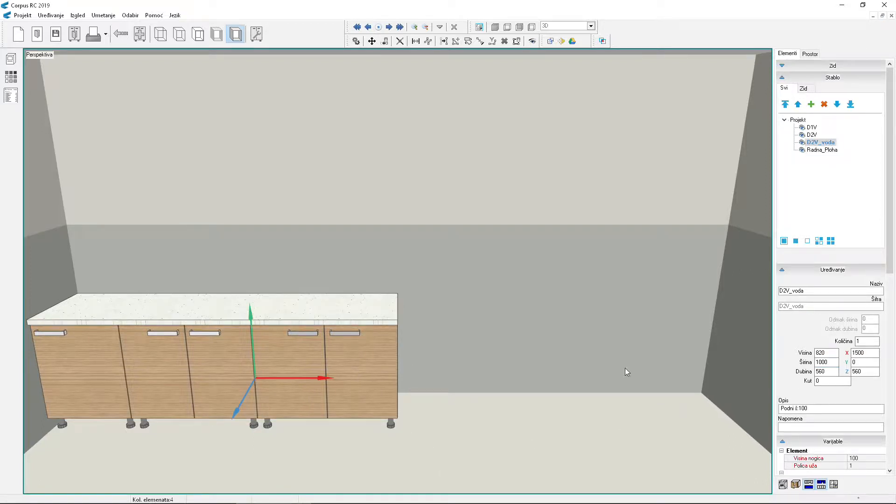
{"action": "double_click", "coordinate": [828, 362]}
{"action": "type", "text": "800"}
{"action": "key", "text": "Return"}
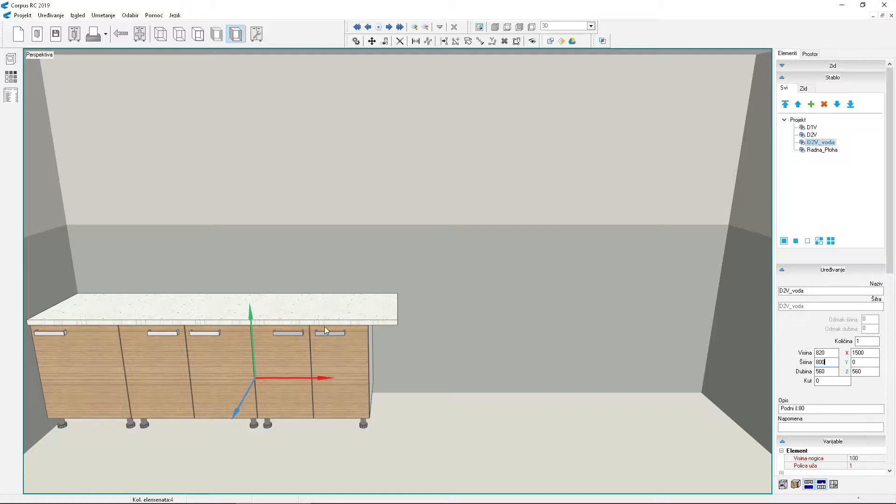
Delete the worktop and insert a fresh one fitted to the current row of base cabinets.
{"action": "left_click", "coordinate": [307, 314]}
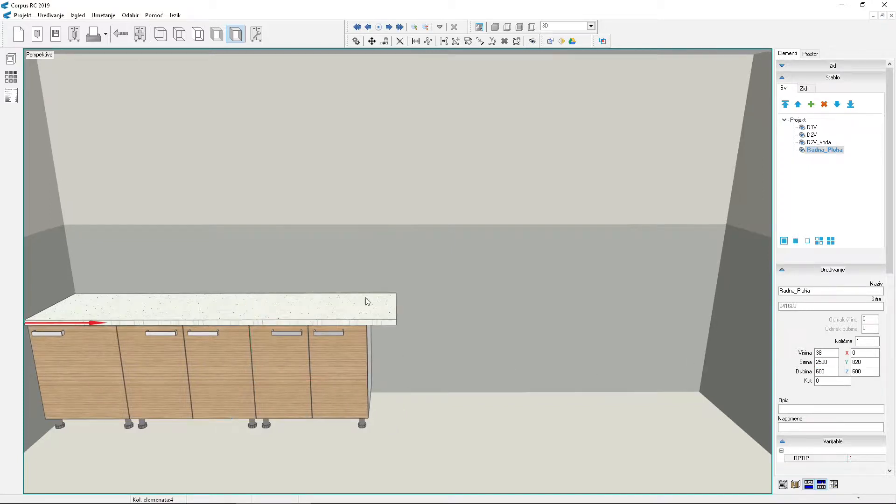
{"action": "left_click", "coordinate": [824, 104]}
{"action": "left_click", "coordinate": [104, 15]}
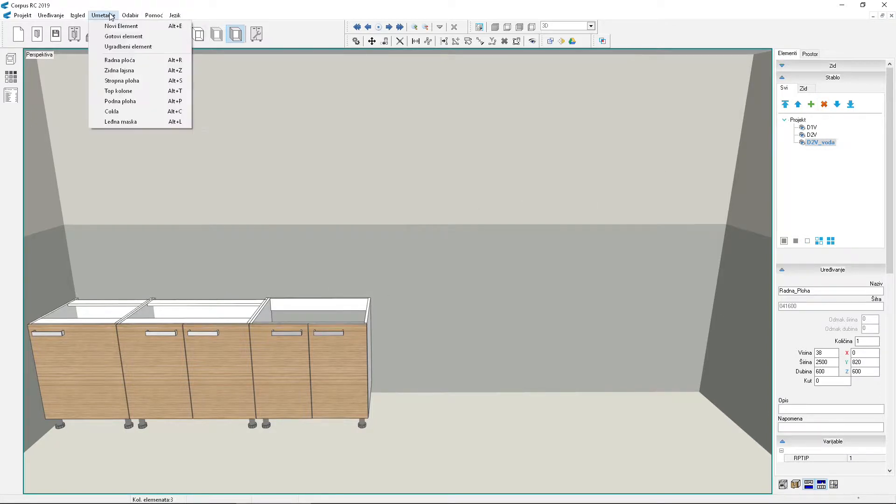
{"action": "left_click", "coordinate": [120, 60]}
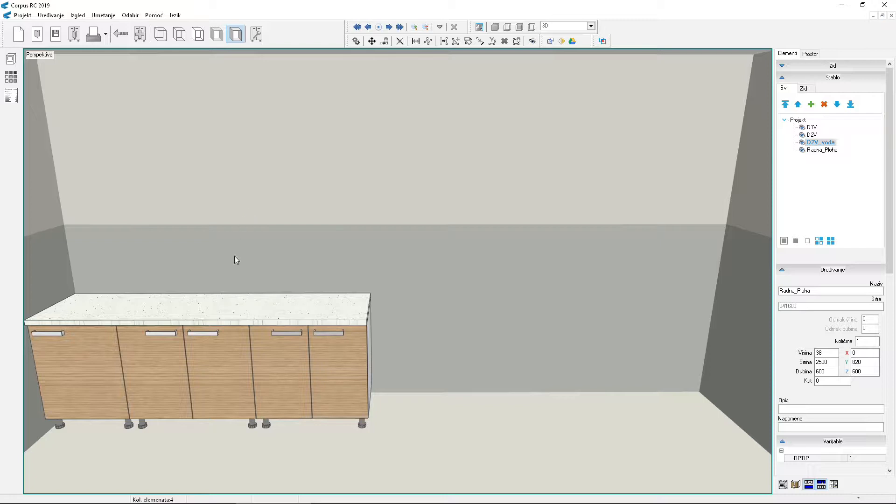
Load the DKRD corner cabinet from the 01 Kuhinje / 01 Podni elementi library at 820 / 1000 / 600 mm.
{"action": "left_click", "coordinate": [74, 33]}
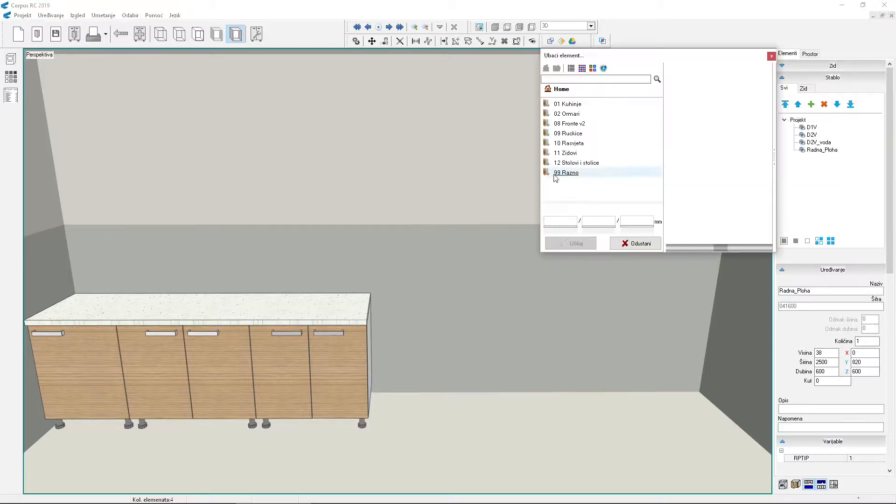
{"action": "double_click", "coordinate": [574, 109]}
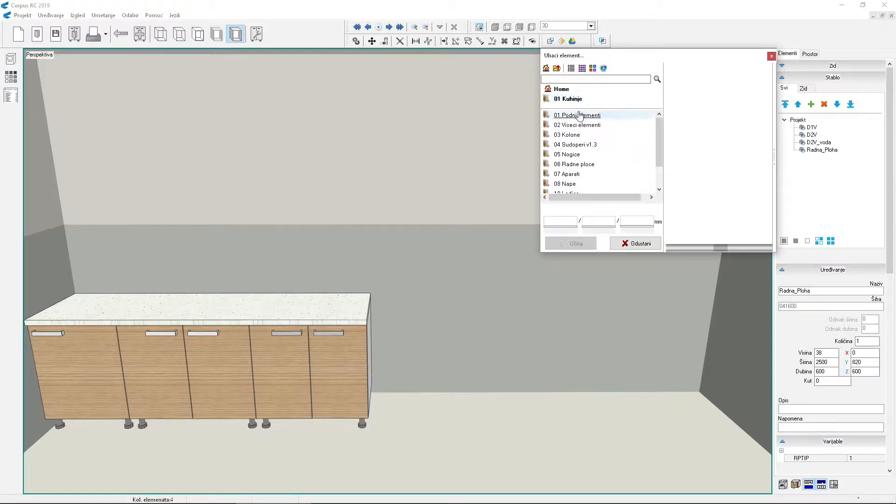
{"action": "double_click", "coordinate": [581, 114]}
{"action": "left_click_drag", "start_coordinate": [659, 136], "coordinate": [660, 150]}
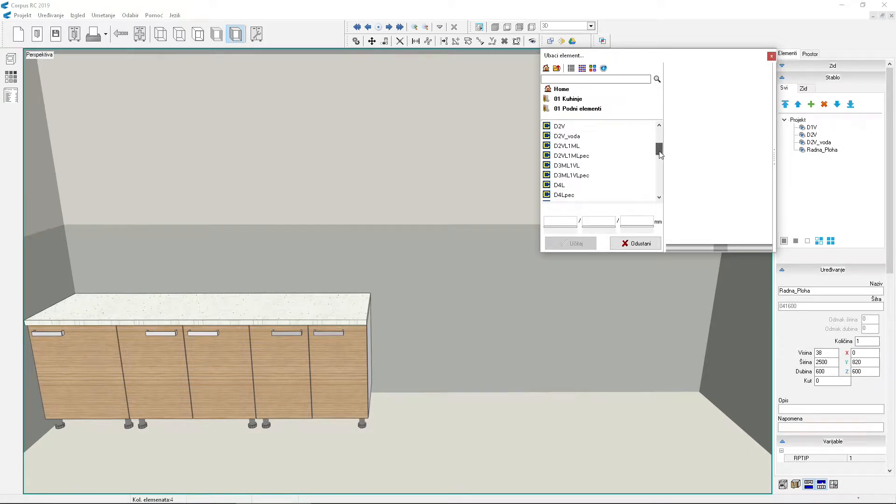
{"action": "scroll", "coordinate": [600, 180], "scroll_direction": "down", "scroll_amount": 3}
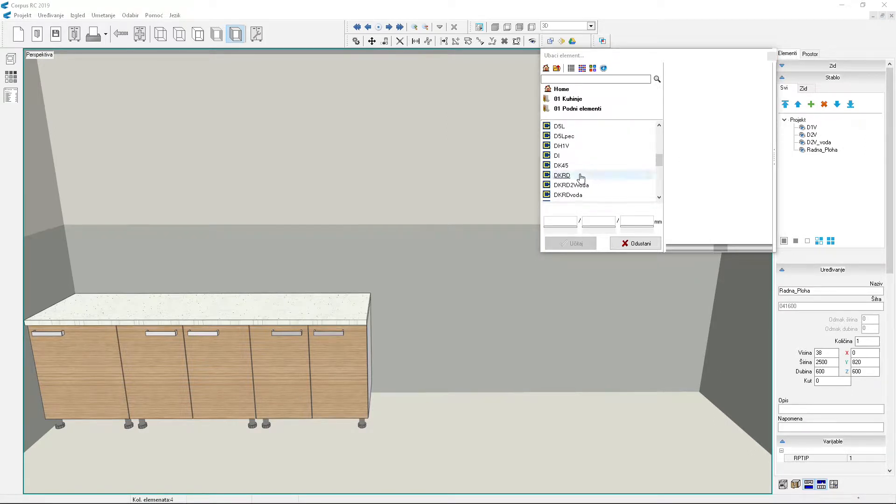
{"action": "left_click", "coordinate": [600, 176]}
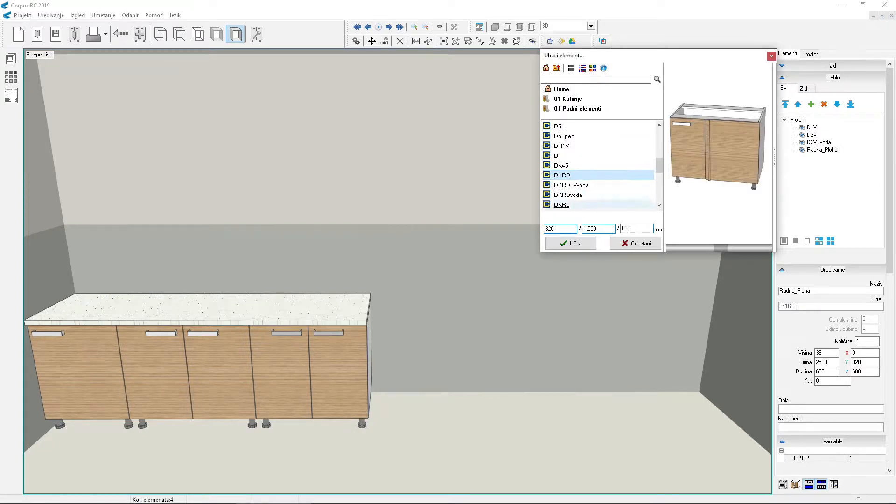
{"action": "left_click", "coordinate": [575, 243]}
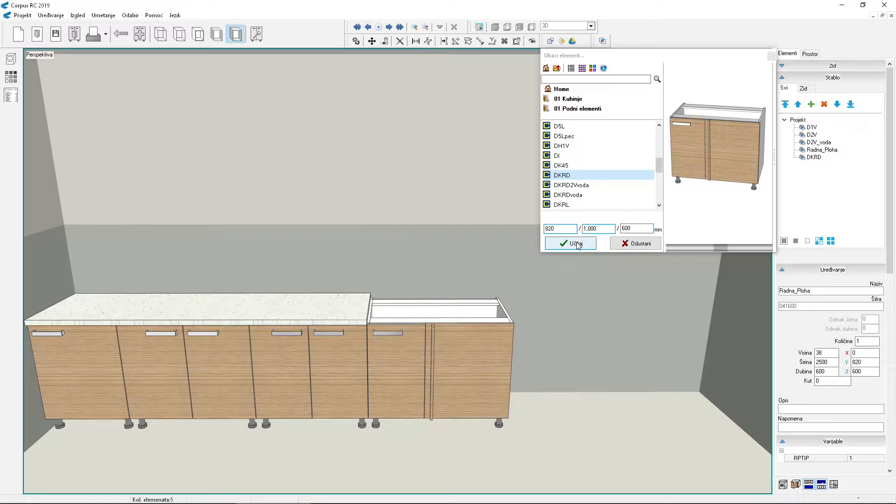
Add the D4L four-drawer base cabinet beside the corner cabinet and close the element library.
{"action": "left_click_drag", "start_coordinate": [658, 171], "coordinate": [658, 167]}
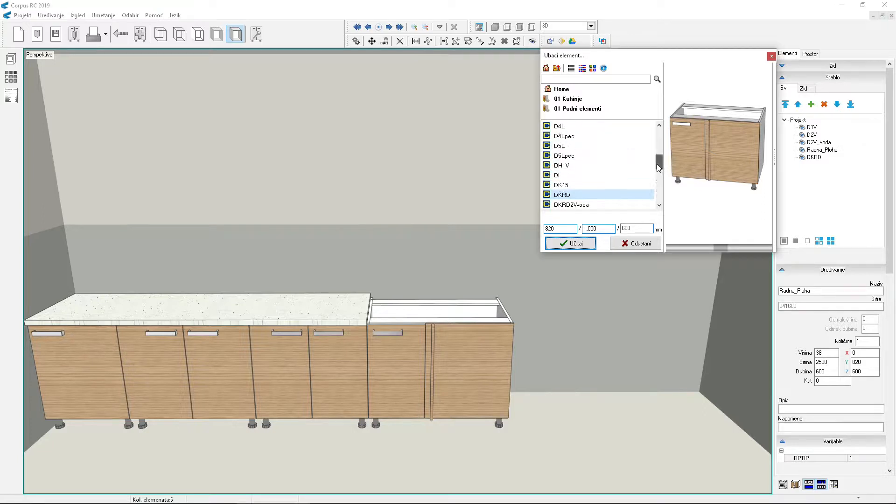
{"action": "left_click", "coordinate": [560, 126]}
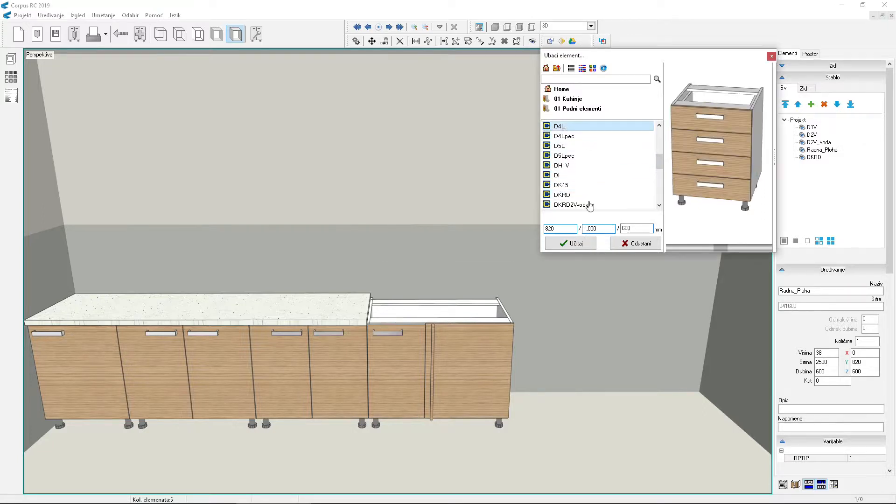
{"action": "left_click", "coordinate": [577, 243]}
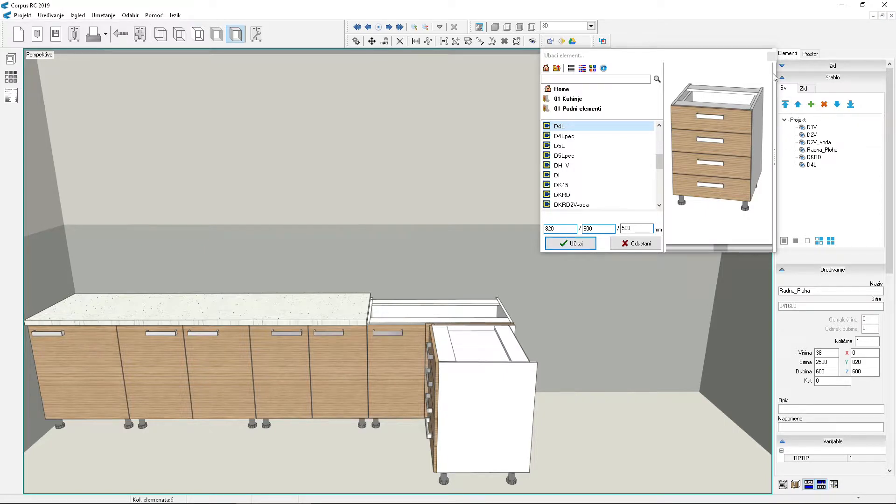
{"action": "left_click", "coordinate": [771, 56]}
Move the D1V cabinet from the start of the row to the free side of D4L, rotated to face the same way as the drawers.
{"action": "middle_click_drag", "start_coordinate": [599, 235], "coordinate": [589, 159]}
{"action": "scroll", "coordinate": [581, 224], "scroll_direction": "down", "scroll_amount": 1}
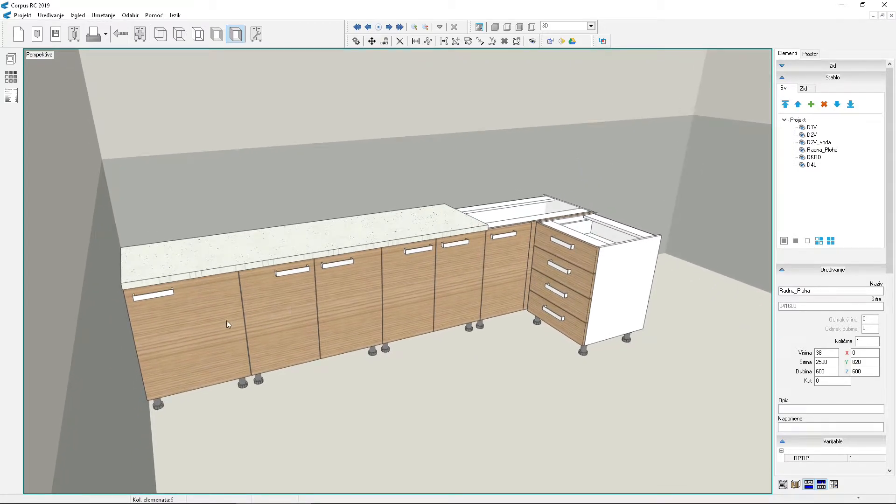
{"action": "left_click", "coordinate": [210, 324]}
{"action": "left_click_drag", "start_coordinate": [204, 309], "coordinate": [548, 326]}
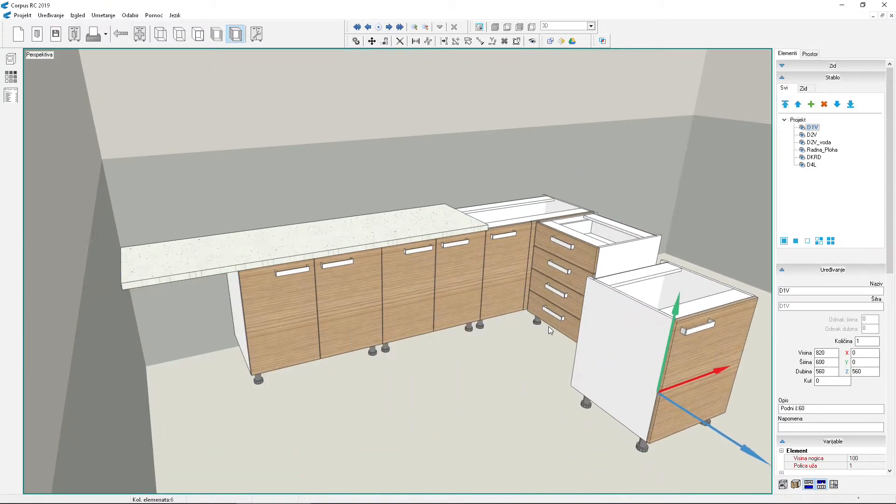
{"action": "key", "text": "space"}
{"action": "key", "text": "space"}
{"action": "key", "text": "space"}
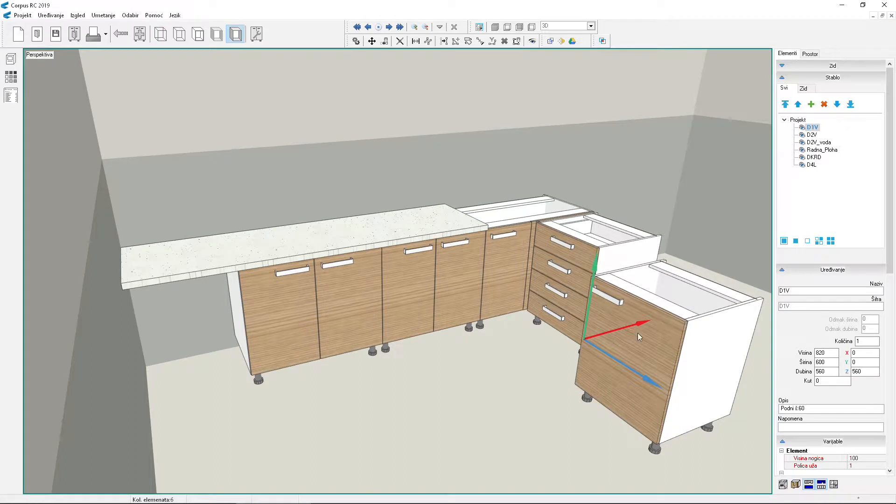
{"action": "left_click_drag", "start_coordinate": [637, 332], "coordinate": [640, 307]}
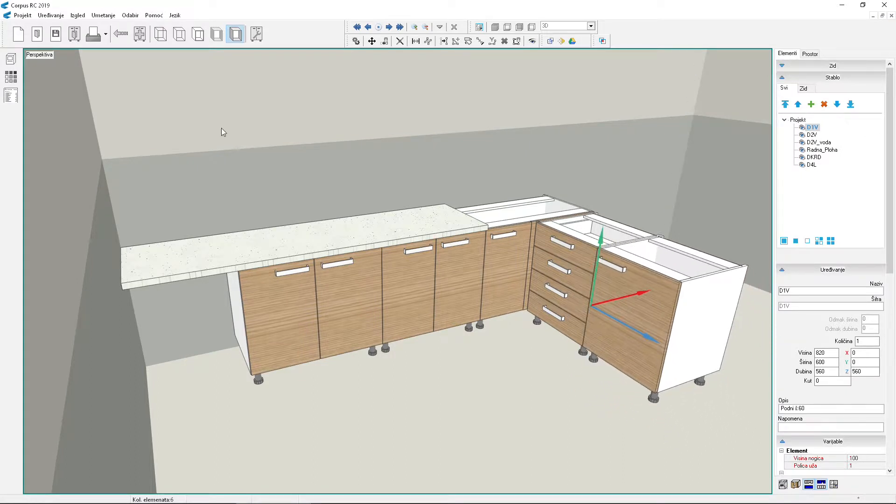
Try to insert a worktop for the rearranged cabinets while the old worktop is still in the project.
{"action": "left_click", "coordinate": [103, 16]}
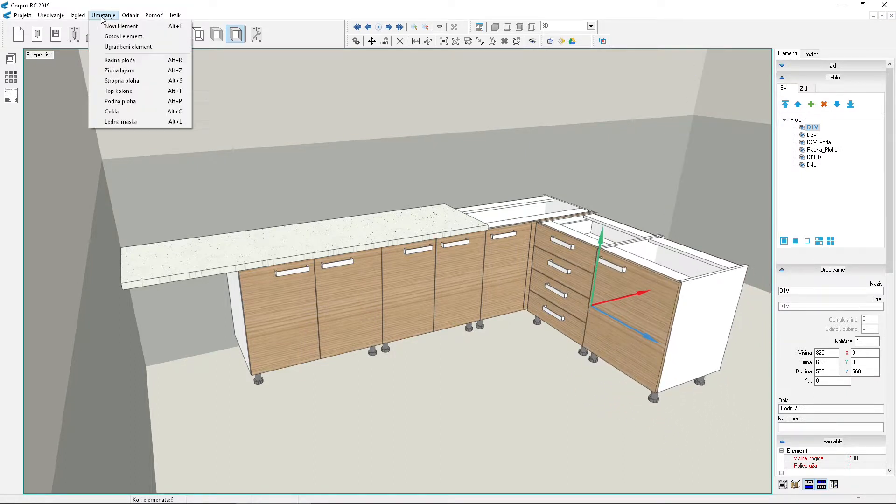
{"action": "left_click", "coordinate": [117, 60]}
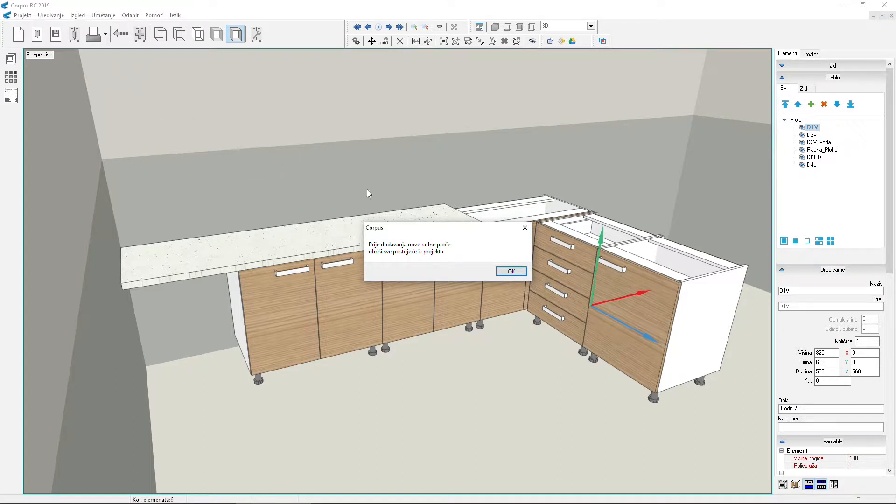
{"action": "left_click", "coordinate": [511, 272]}
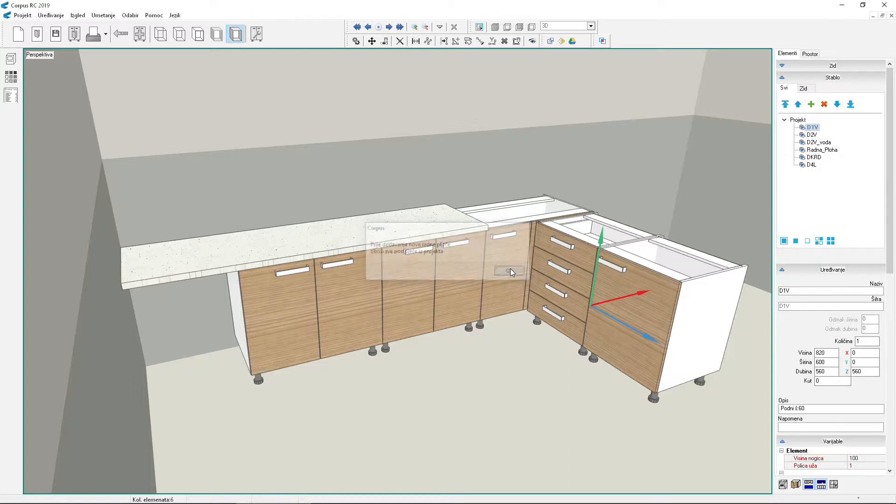
Delete the old worktop and insert a new worktop over both legs of the L-shaped cabinet run.
{"action": "left_click", "coordinate": [339, 245]}
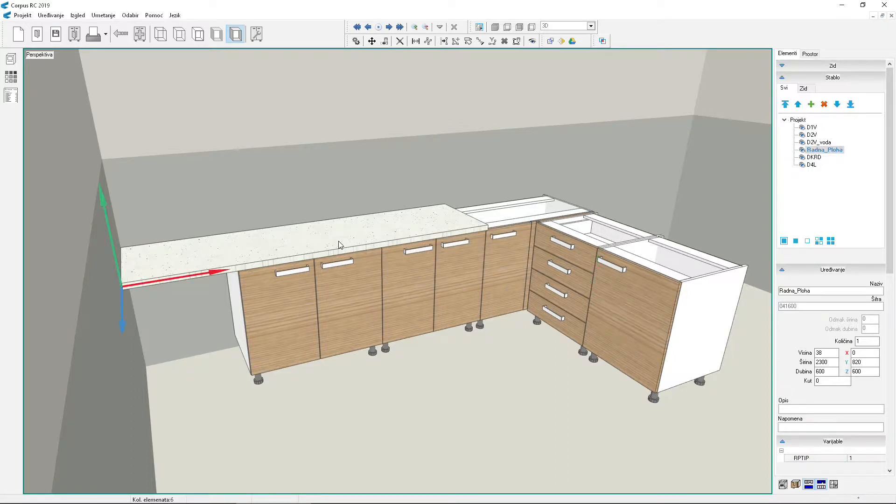
{"action": "left_click", "coordinate": [824, 104]}
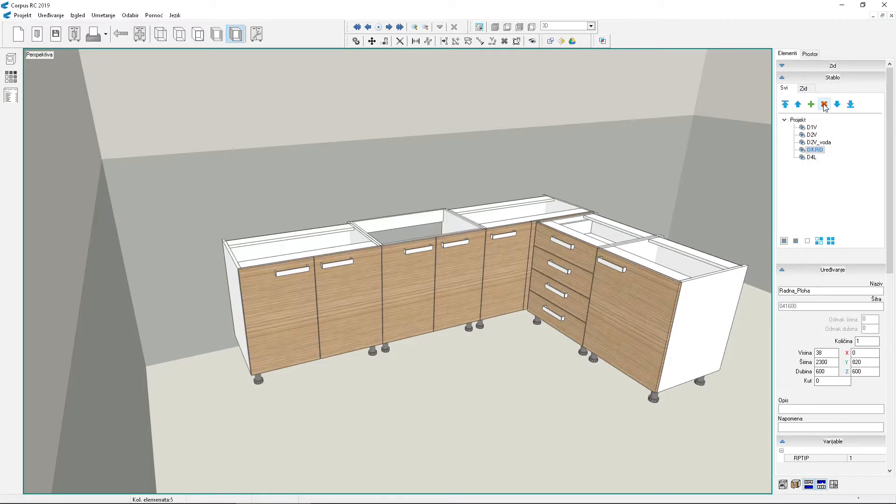
{"action": "left_click", "coordinate": [104, 15]}
{"action": "left_click", "coordinate": [120, 60]}
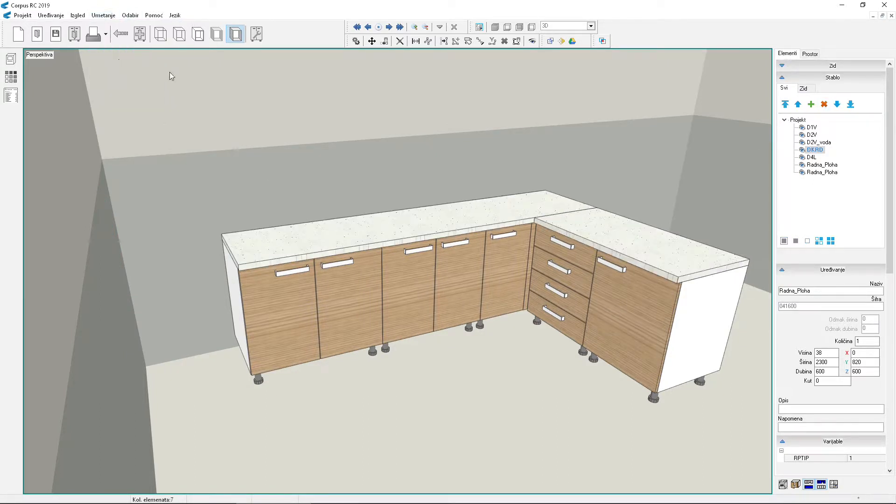
Shorten the longer worktop over the sink-cabinet leg by setting its width to 2100.
{"action": "middle_click_drag", "start_coordinate": [481, 342], "coordinate": [471, 316]}
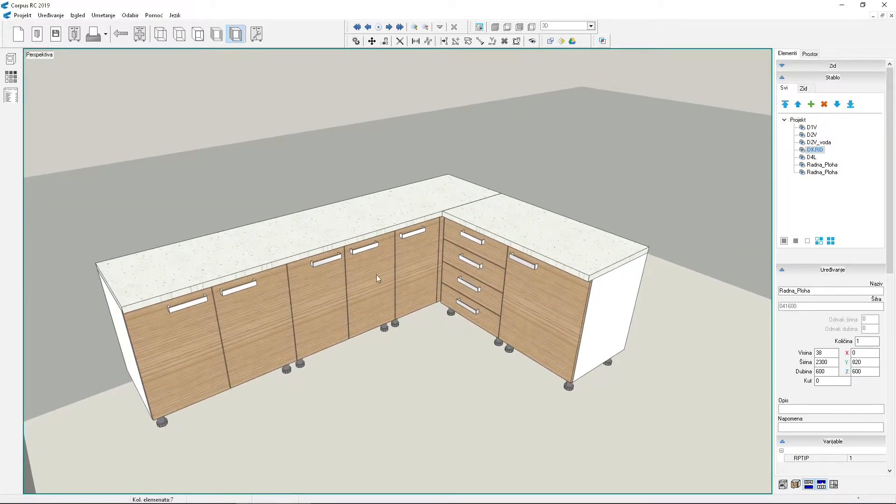
{"action": "left_click", "coordinate": [333, 232]}
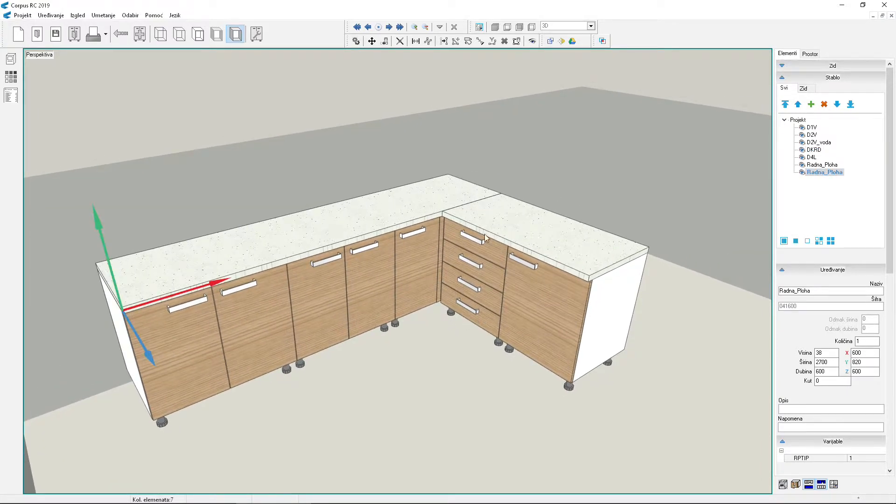
{"action": "left_click", "coordinate": [528, 231]}
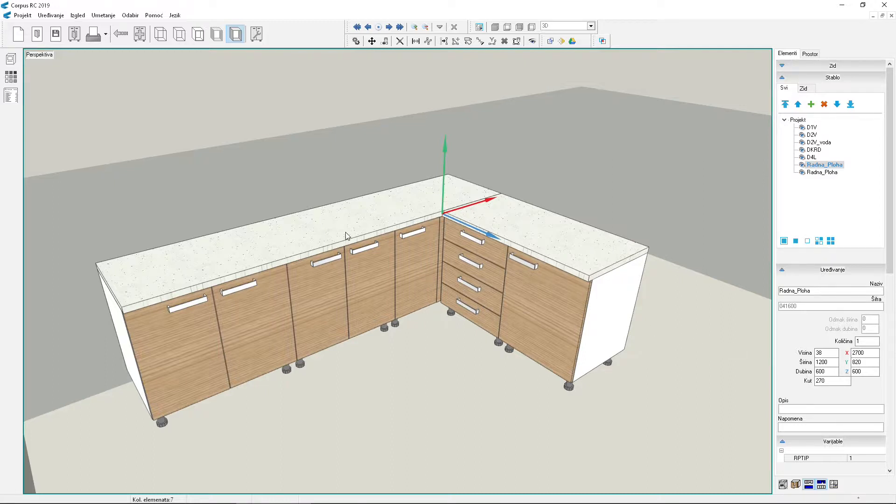
{"action": "left_click", "coordinate": [333, 236]}
{"action": "left_click", "coordinate": [333, 236]}
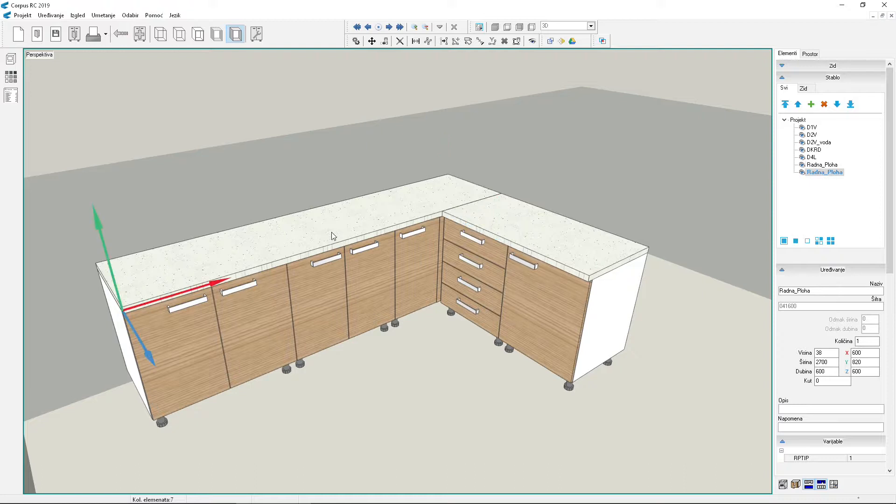
{"action": "double_click", "coordinate": [836, 363]}
{"action": "type", "text": "2100"}
{"action": "key", "text": "Return"}
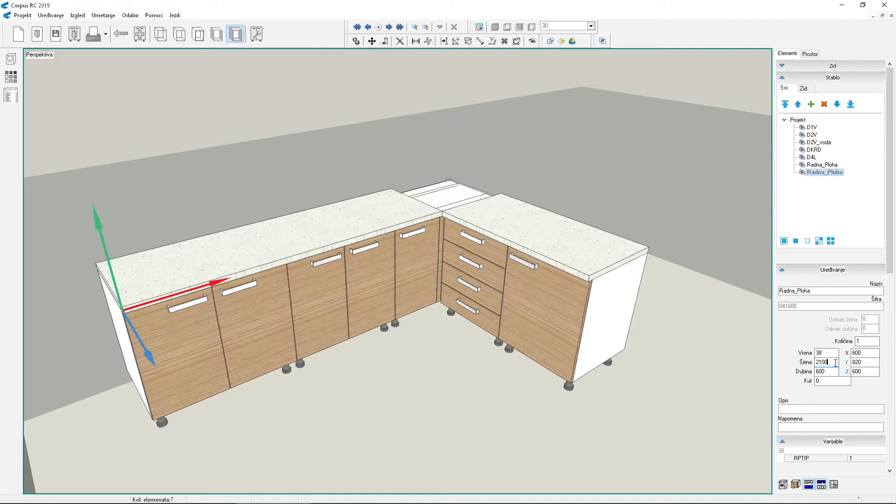
Move the worktop above the drawer cabinet back into the uncovered corner and set its width to 1800.
{"action": "left_click", "coordinate": [561, 246]}
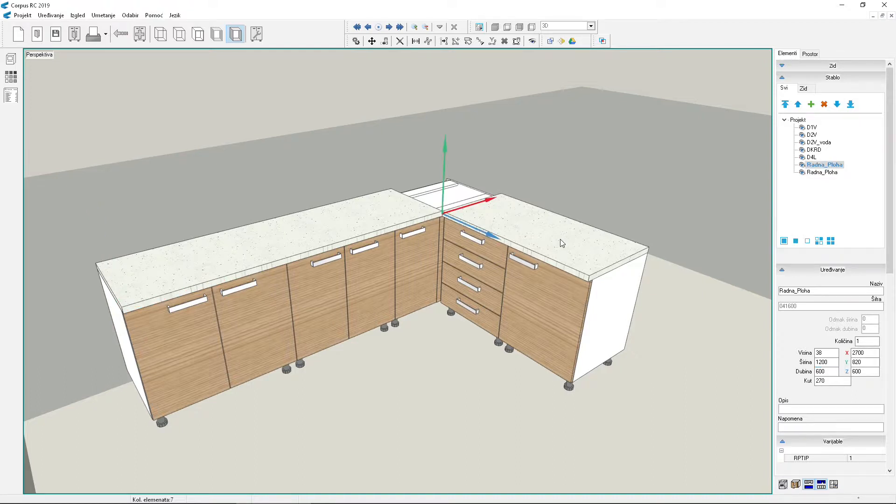
{"action": "left_click_drag", "start_coordinate": [560, 239], "coordinate": [489, 217]}
{"action": "left_click", "coordinate": [519, 226]}
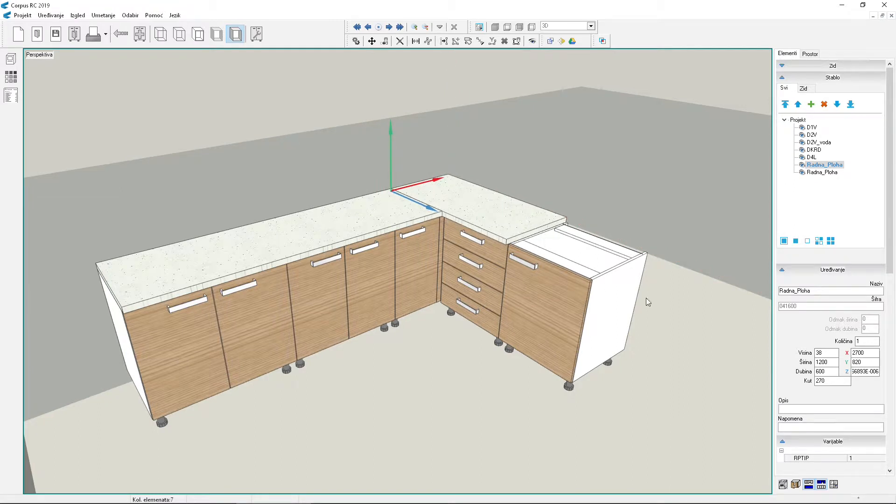
{"action": "double_click", "coordinate": [821, 363]}
{"action": "type", "text": "1800"}
{"action": "key", "text": "Return"}
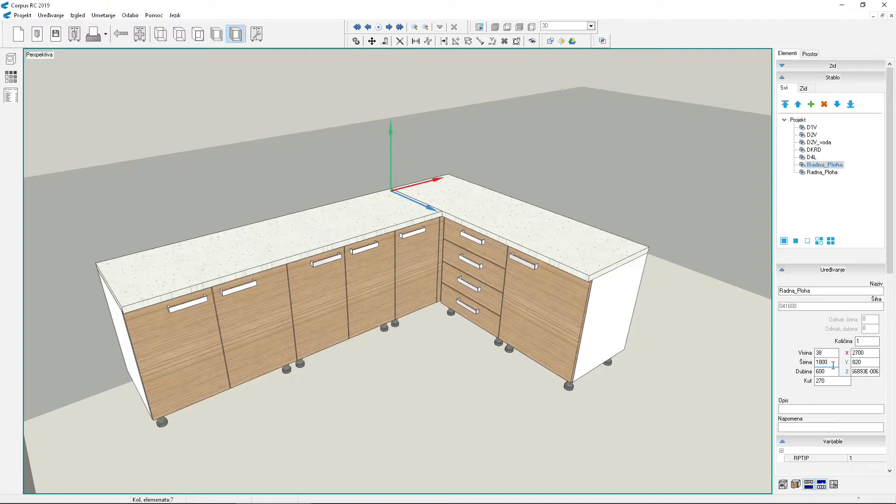
{"action": "left_click", "coordinate": [410, 375]}
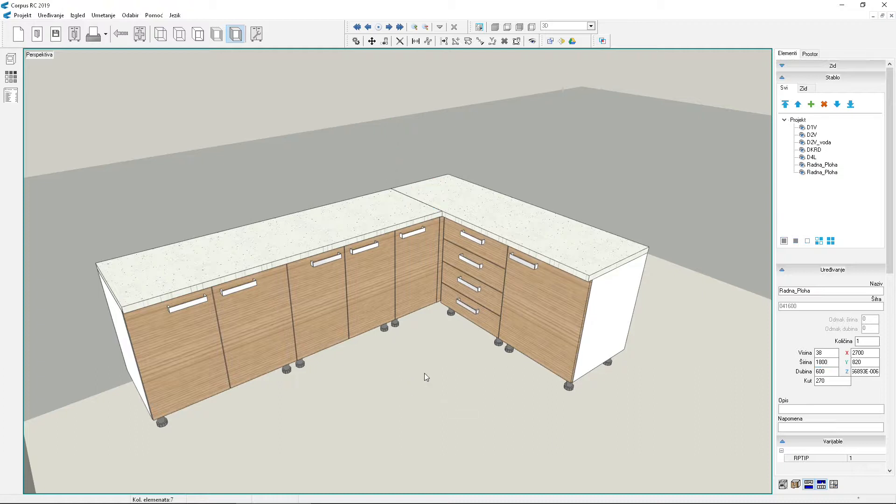
Install the sink sudo_01_380x435 from the kitchen sinks library into the D2V_voda cabinet.
{"action": "left_click", "coordinate": [822, 142]}
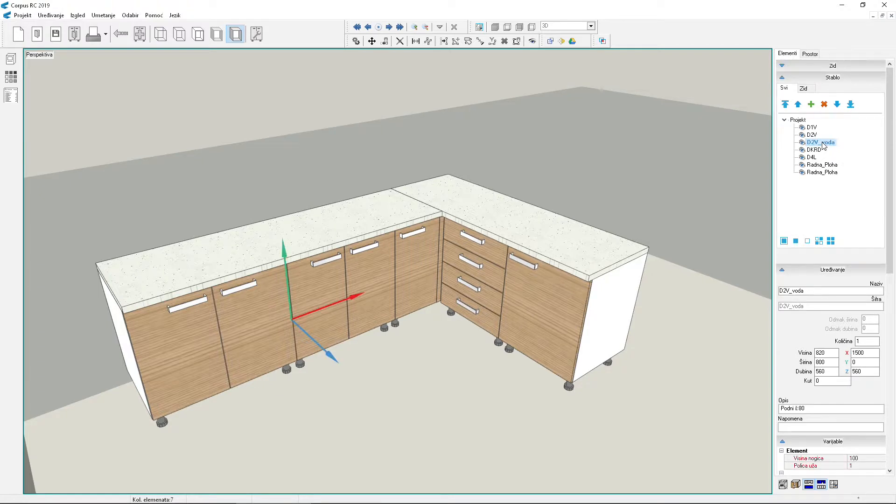
{"action": "right_click", "coordinate": [328, 286]}
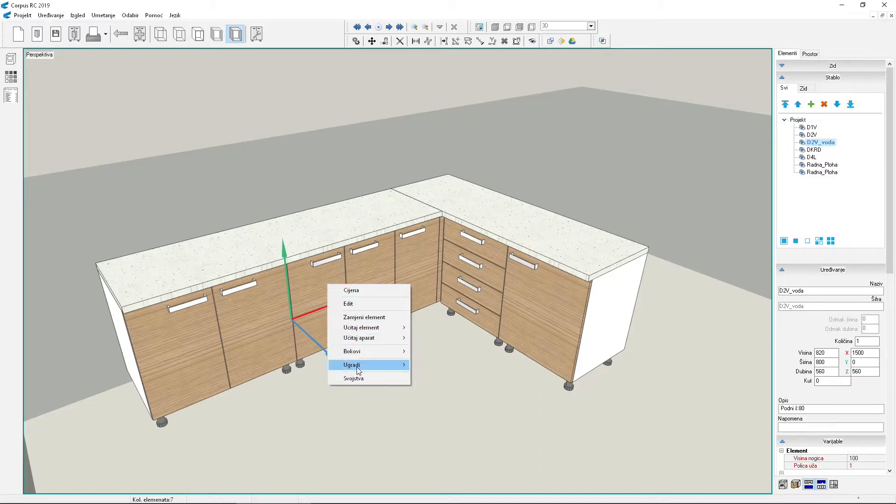
{"action": "mouse_move", "coordinate": [358, 368]}
{"action": "left_click", "coordinate": [447, 376]}
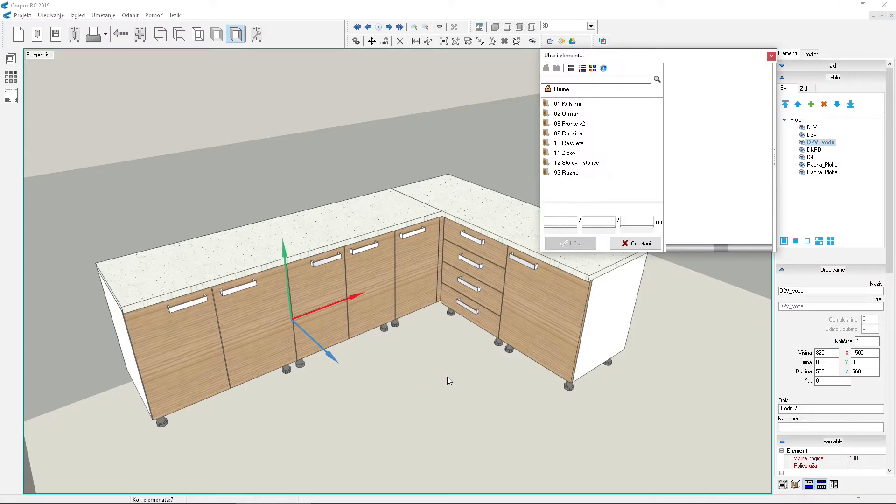
{"action": "double_click", "coordinate": [580, 105]}
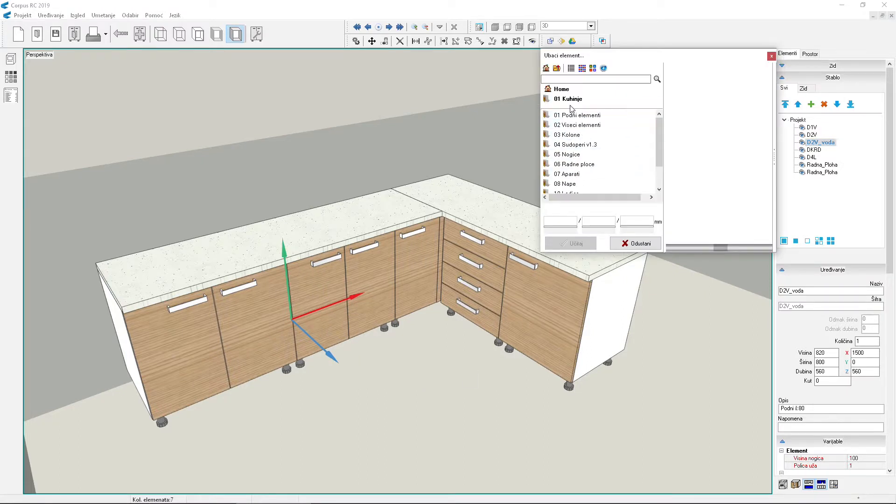
{"action": "double_click", "coordinate": [575, 145]}
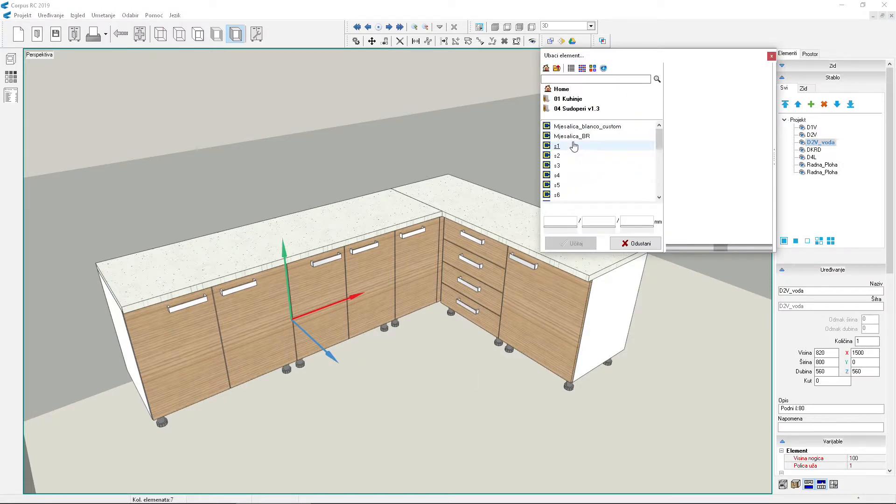
{"action": "scroll", "coordinate": [574, 146], "scroll_direction": "down", "scroll_amount": 3}
{"action": "left_click", "coordinate": [577, 166]}
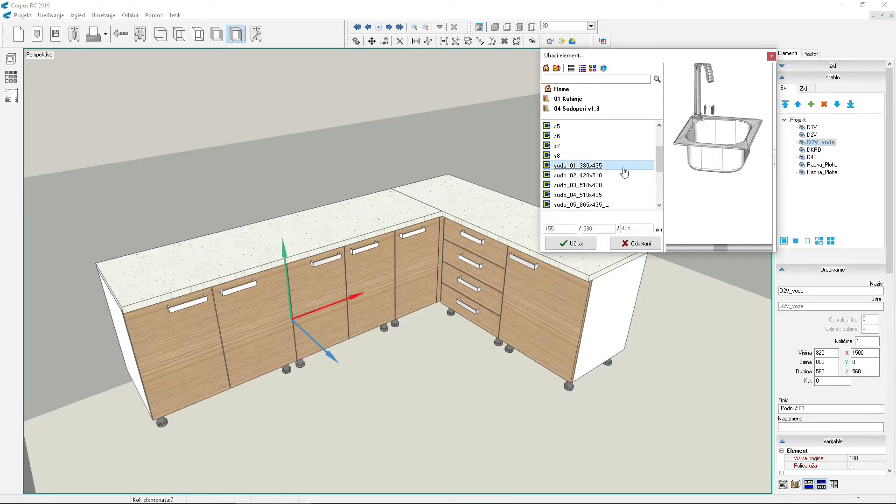
{"action": "left_click", "coordinate": [577, 243]}
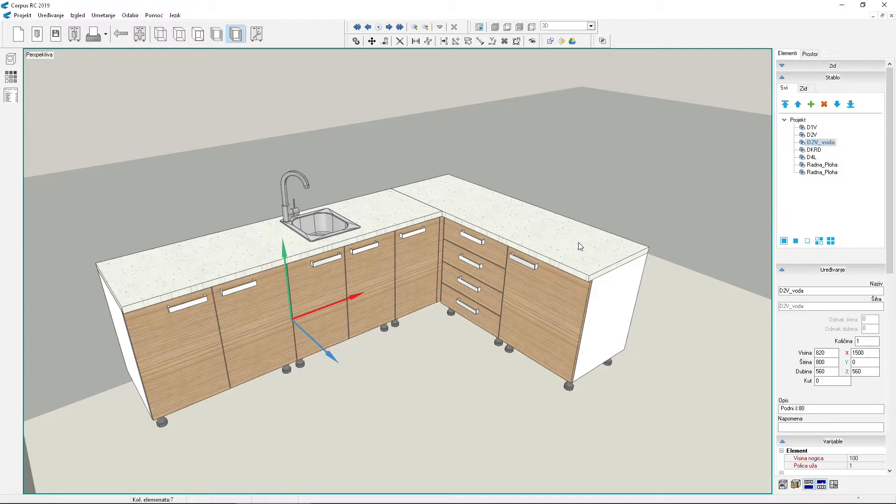
Replace the sink in the D2V_voda cabinet with the sudo_03_510x420 model and deselect the cabinet.
{"action": "right_click", "coordinate": [334, 283]}
{"action": "mouse_move", "coordinate": [369, 377]}
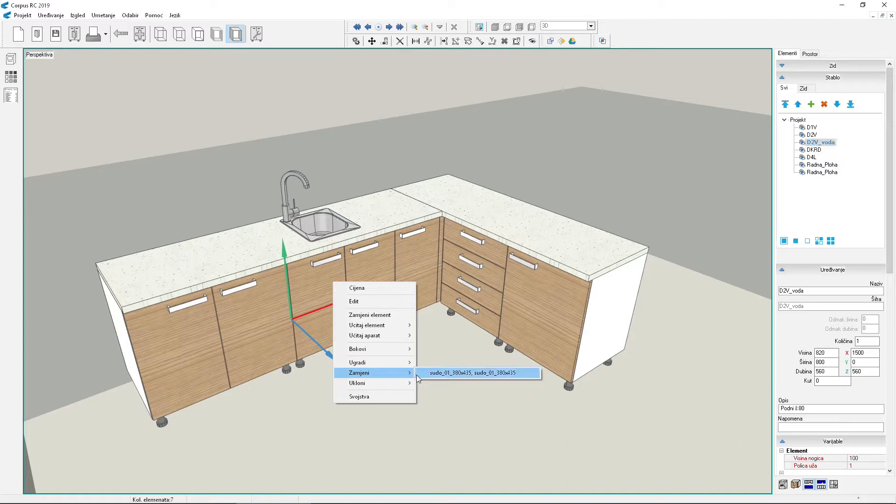
{"action": "left_click", "coordinate": [461, 374]}
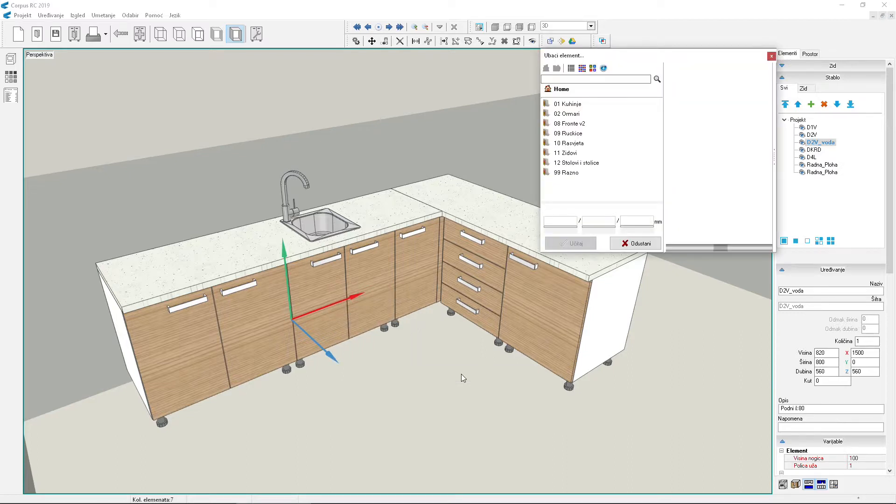
{"action": "double_click", "coordinate": [574, 105]}
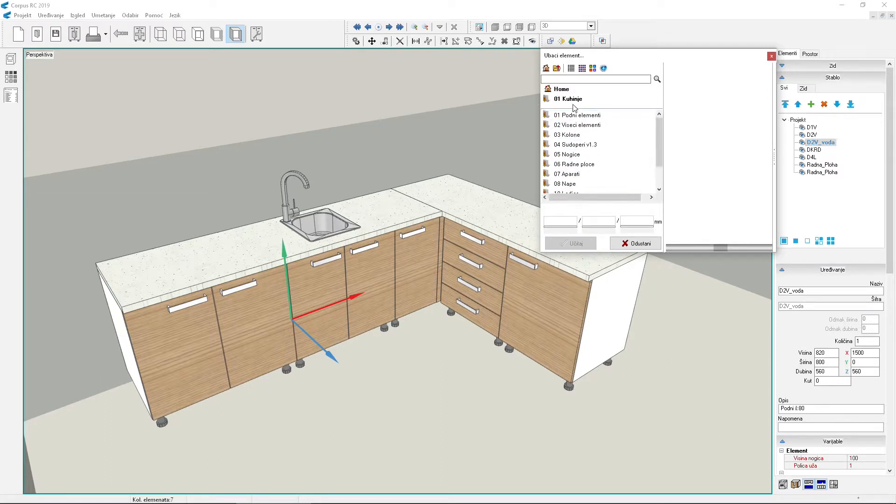
{"action": "double_click", "coordinate": [588, 144]}
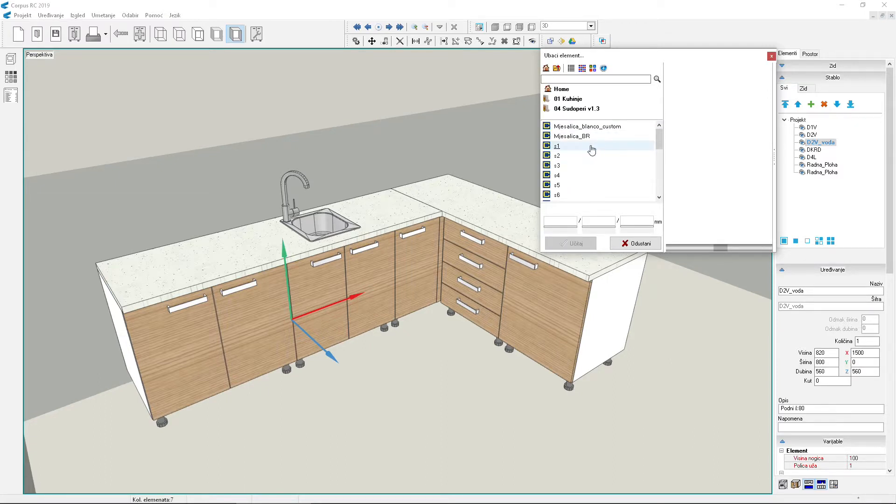
{"action": "scroll", "coordinate": [580, 160], "scroll_direction": "down", "scroll_amount": 3}
{"action": "scroll", "coordinate": [580, 160], "scroll_direction": "down", "scroll_amount": 2}
{"action": "left_click", "coordinate": [580, 137]}
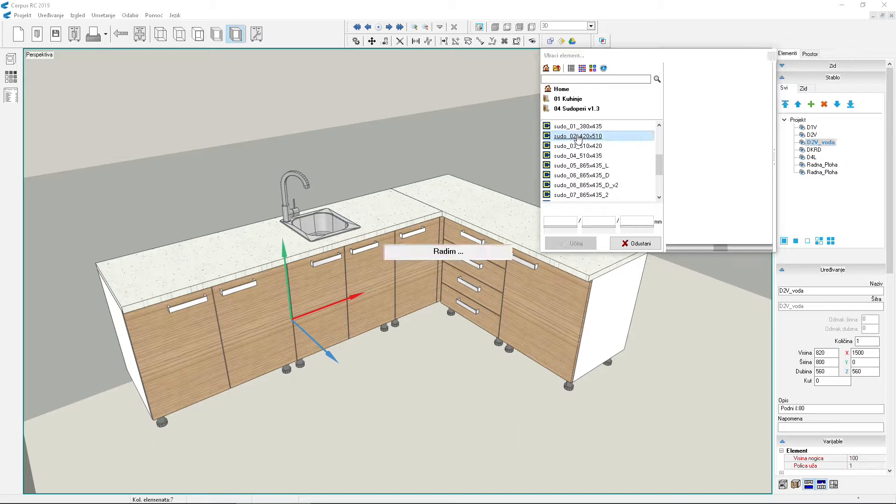
{"action": "left_click", "coordinate": [581, 146]}
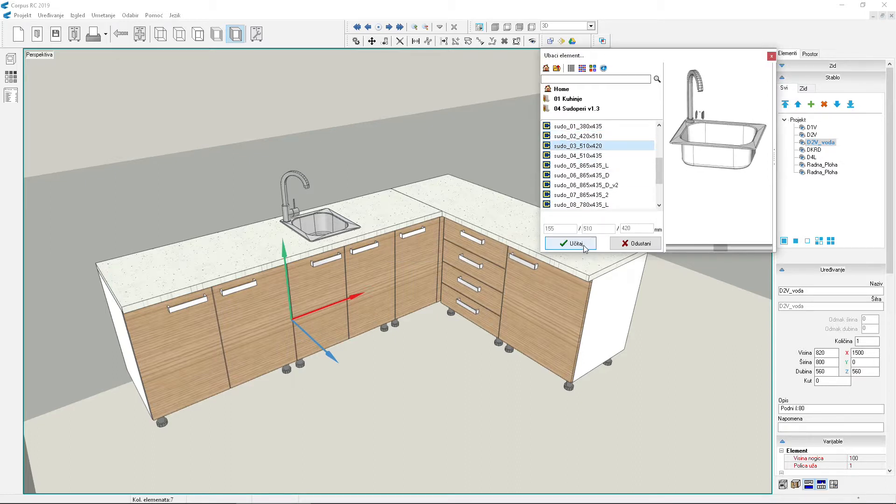
{"action": "left_click", "coordinate": [584, 245]}
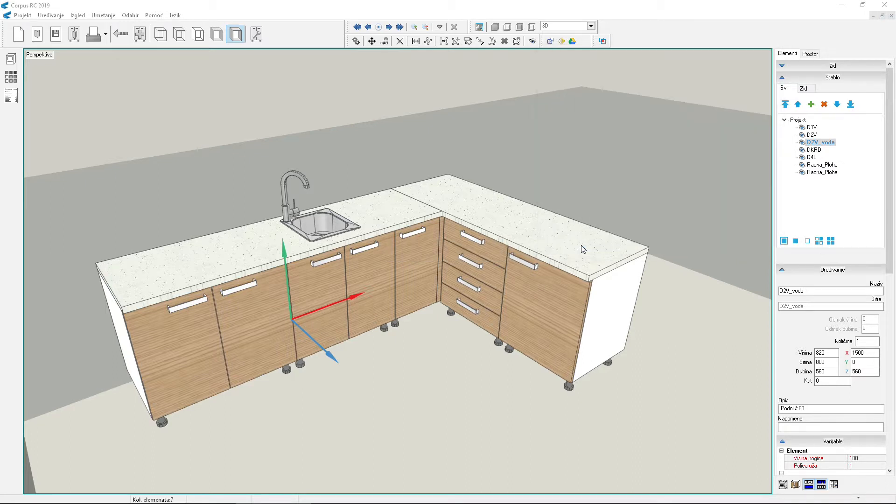
{"action": "left_click", "coordinate": [426, 345]}
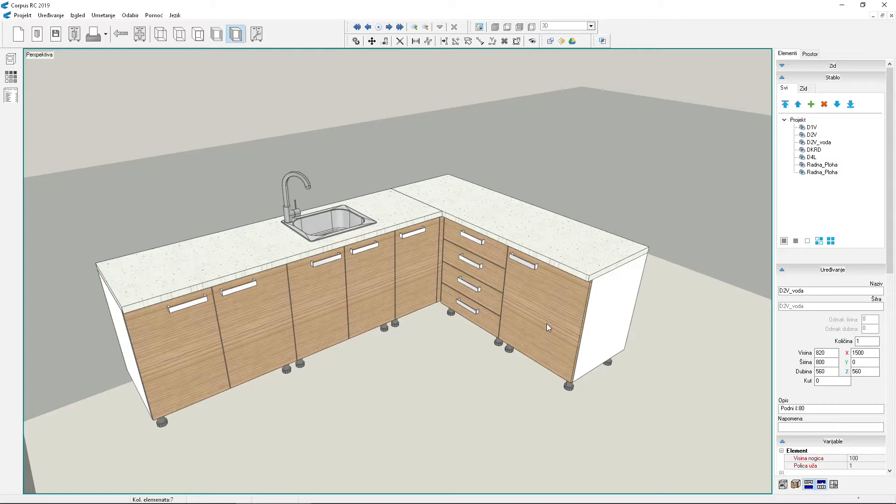
Install the wirpool 12 hob from the kitchen appliances library into the D1V cabinet and deselect the cabinet.
{"action": "left_click", "coordinate": [540, 283]}
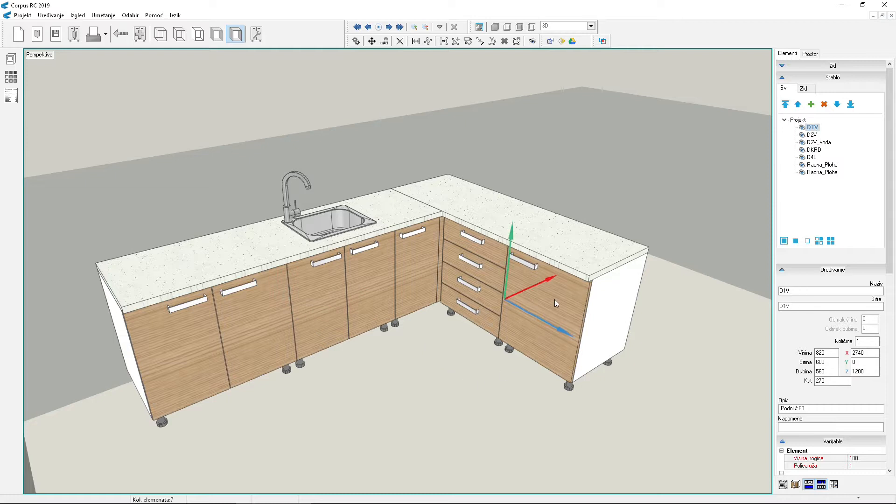
{"action": "right_click", "coordinate": [548, 300]}
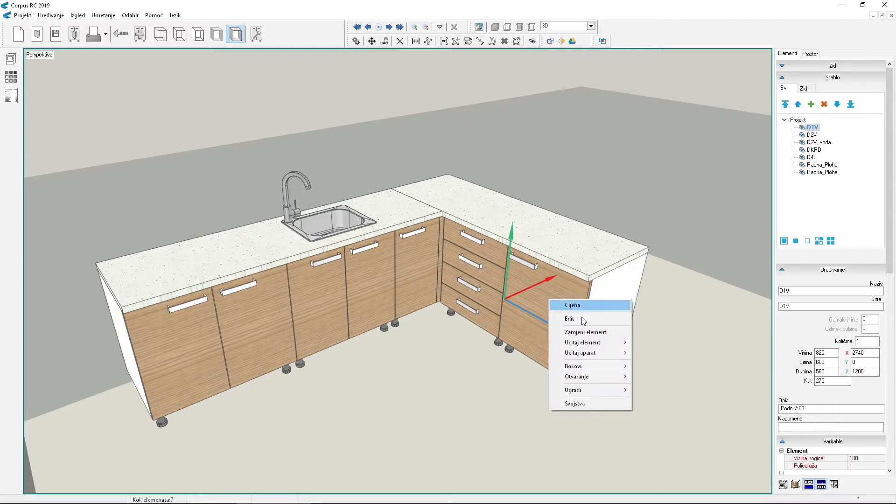
{"action": "mouse_move", "coordinate": [579, 391]}
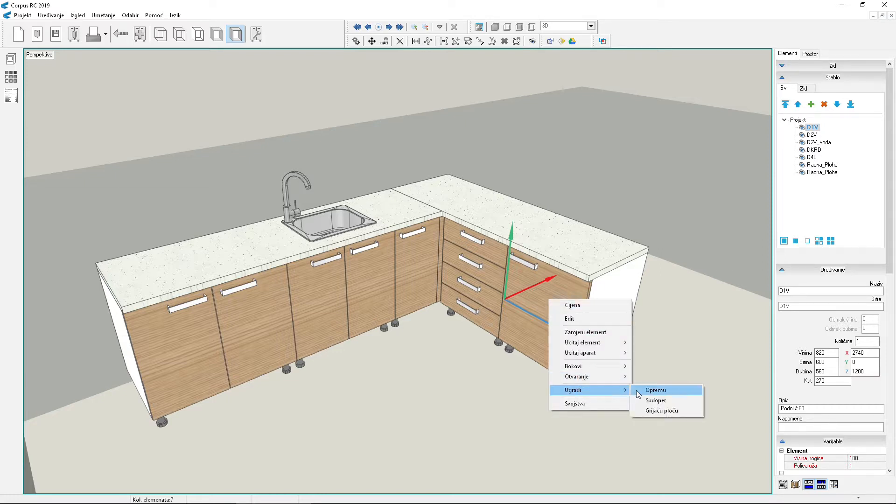
{"action": "left_click", "coordinate": [657, 410]}
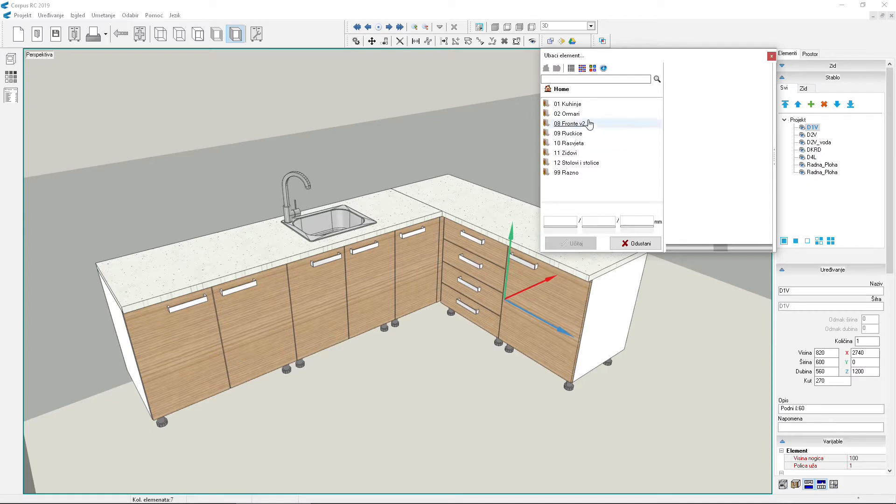
{"action": "double_click", "coordinate": [567, 103]}
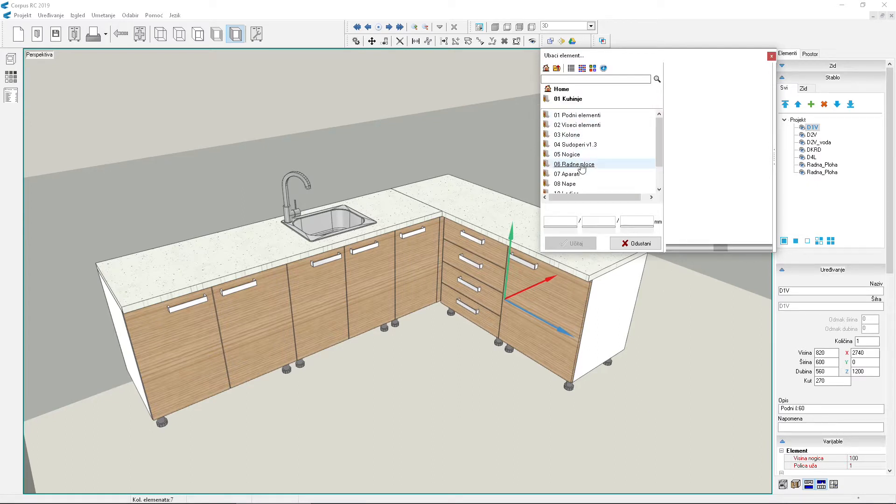
{"action": "double_click", "coordinate": [570, 174]}
{"action": "left_click_drag", "start_coordinate": [658, 142], "coordinate": [658, 191]}
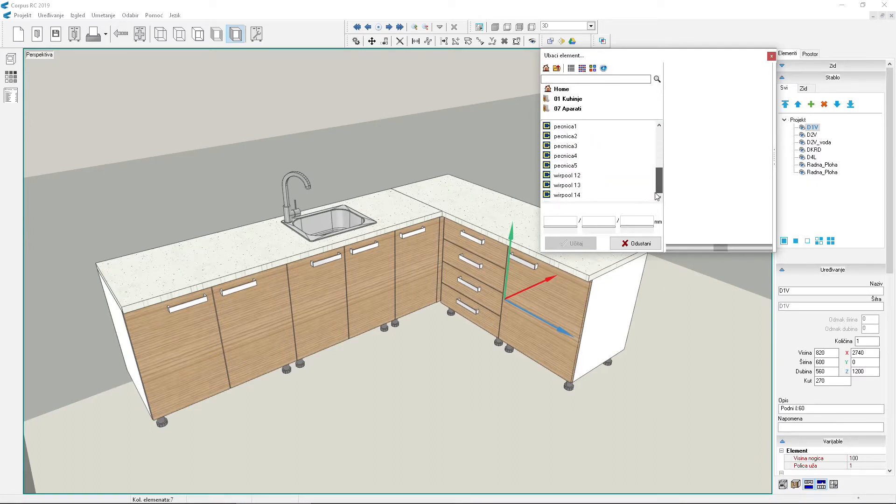
{"action": "double_click", "coordinate": [570, 194]}
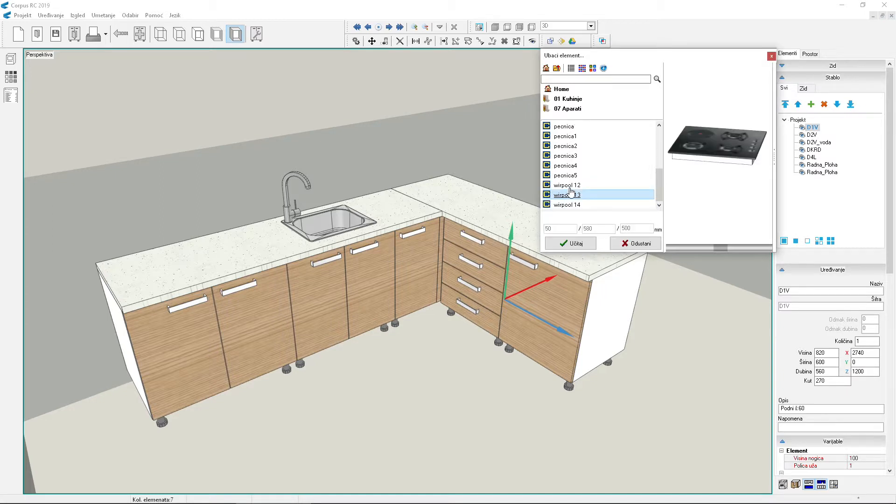
{"action": "left_click", "coordinate": [566, 185]}
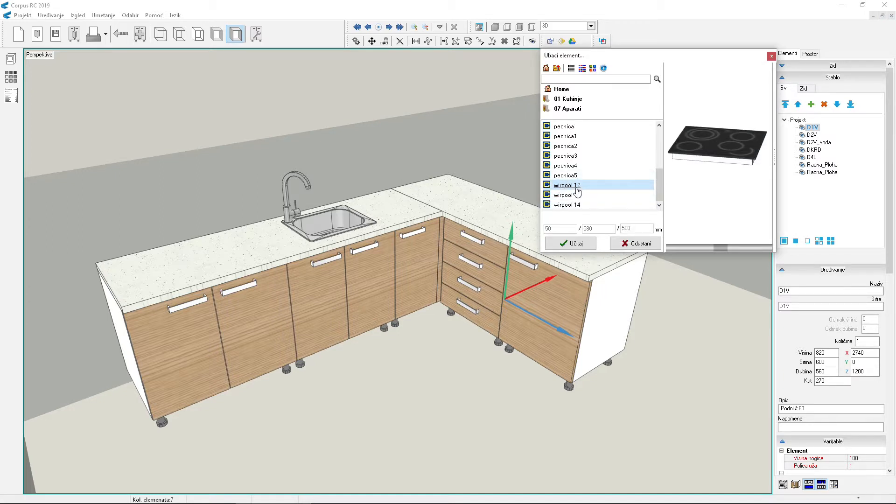
{"action": "left_click", "coordinate": [578, 245]}
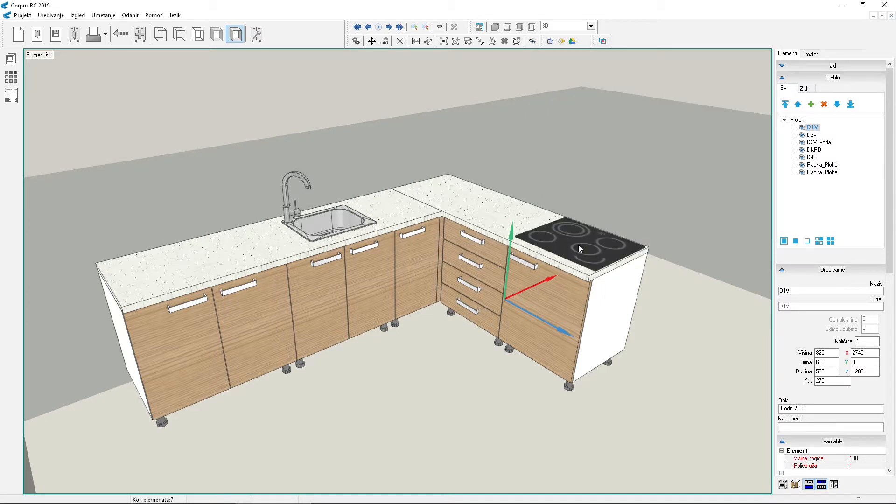
{"action": "left_click", "coordinate": [483, 376]}
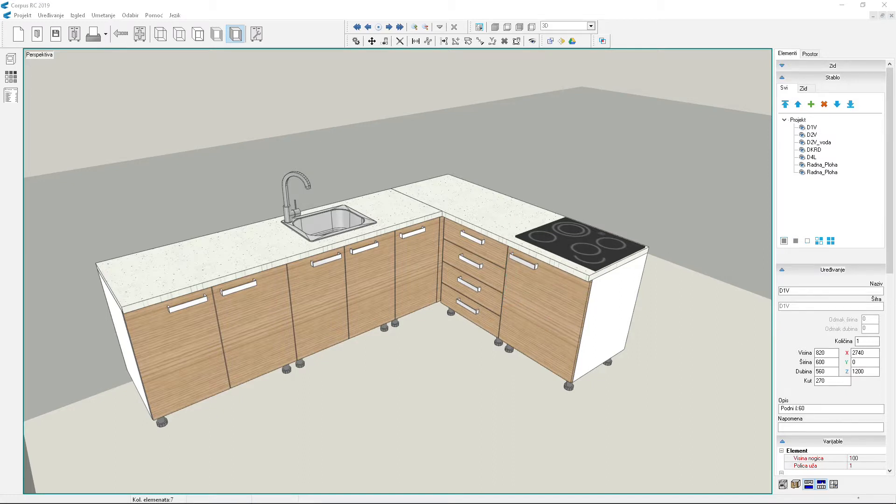
Remove the wirpool 12 hob from the D1V cabinet.
{"action": "left_click", "coordinate": [530, 295]}
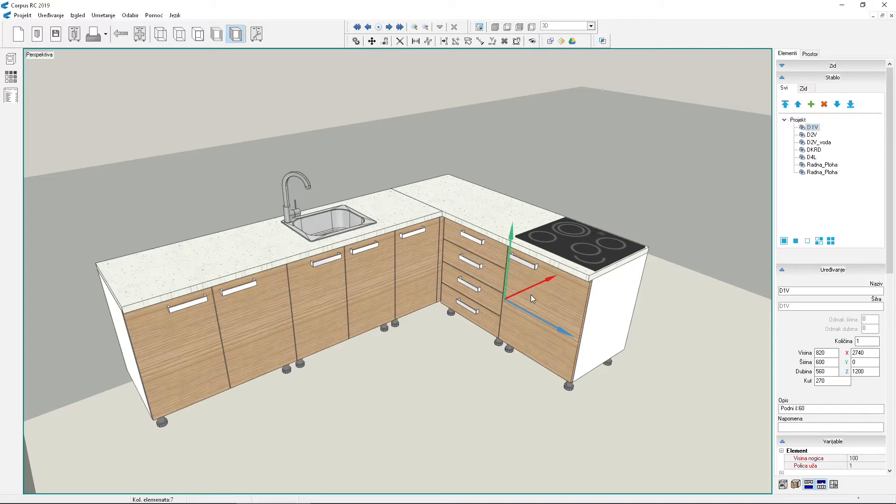
{"action": "right_click", "coordinate": [530, 295]}
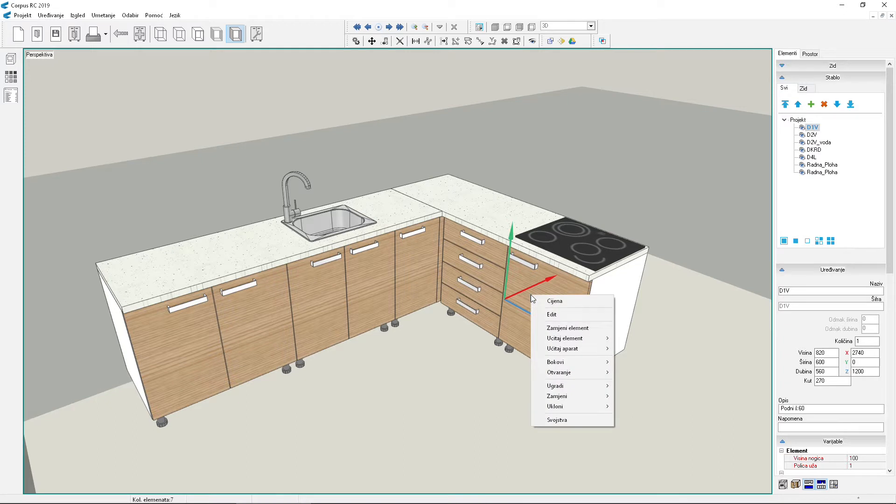
{"action": "mouse_move", "coordinate": [586, 407]}
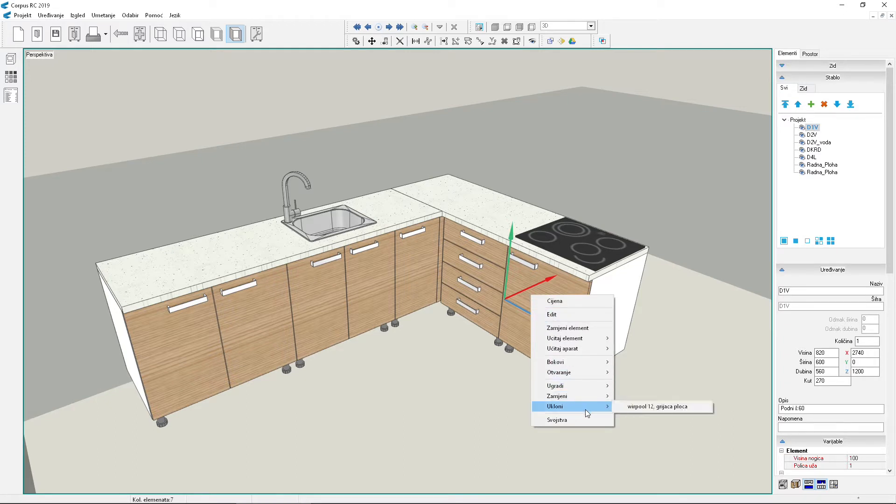
{"action": "left_click", "coordinate": [638, 407]}
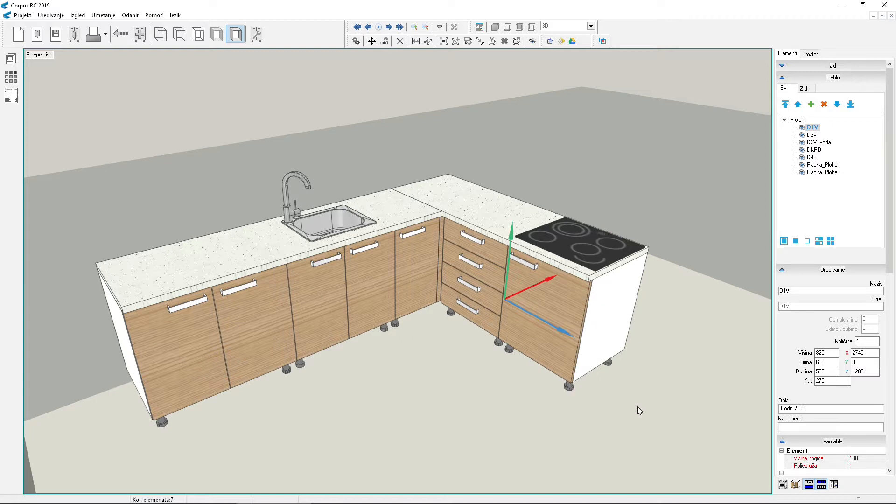
{"action": "middle_click_drag", "start_coordinate": [681, 337], "coordinate": [673, 317]}
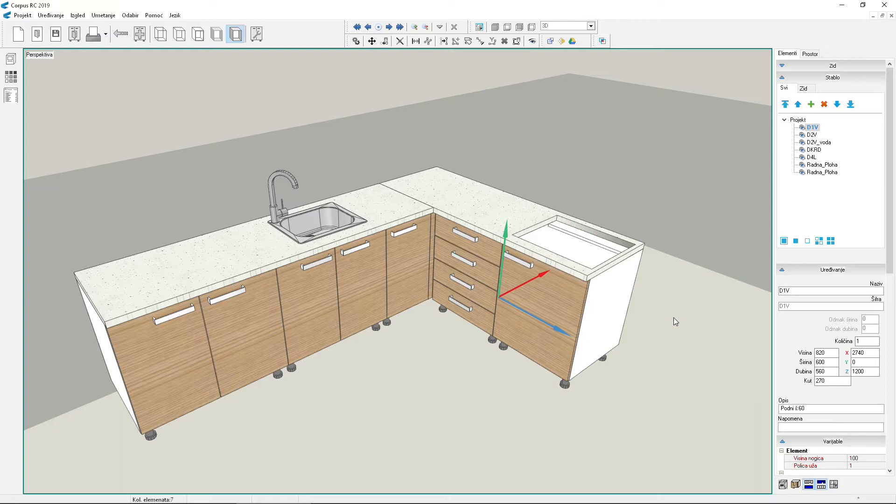
Regenerate the worktop above the drawer cabinet and D1V by setting its width to 1801 and back to 1800, and deselect it.
{"action": "left_click", "coordinate": [495, 216]}
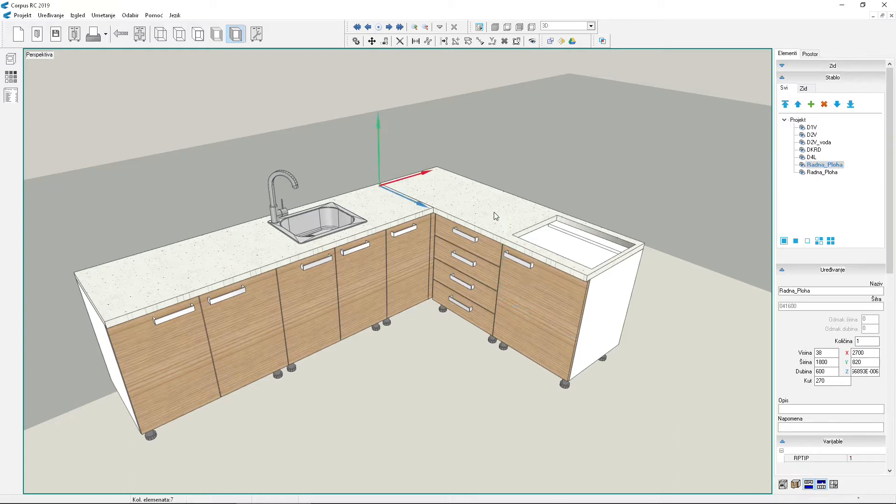
{"action": "double_click", "coordinate": [830, 363]}
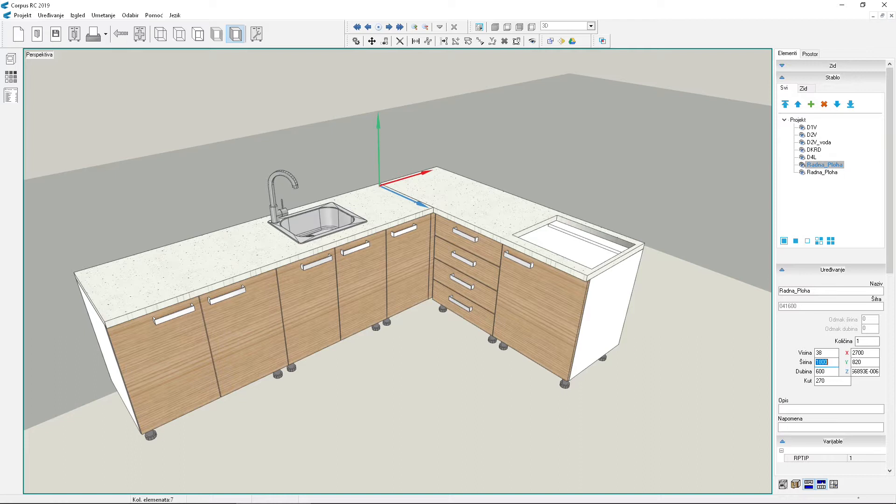
{"action": "type", "text": "1801"}
{"action": "key", "text": "Return"}
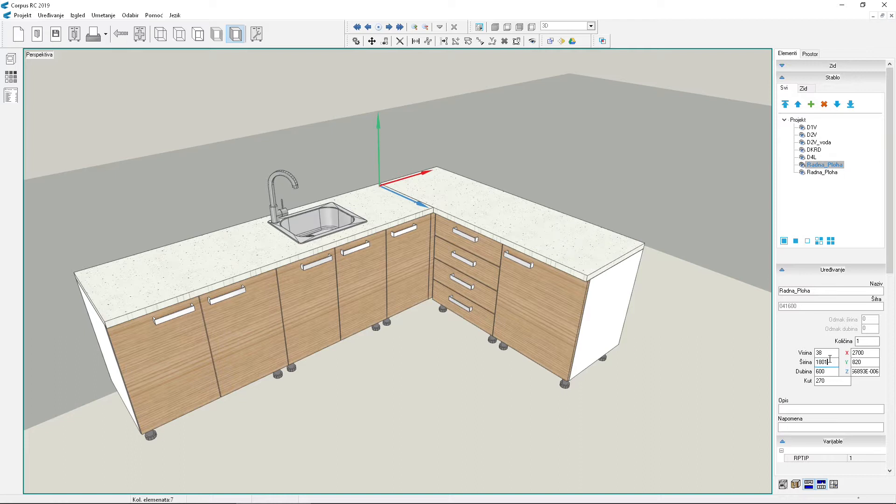
{"action": "double_click", "coordinate": [836, 363]}
{"action": "type", "text": "1800"}
{"action": "left_click", "coordinate": [394, 361]}
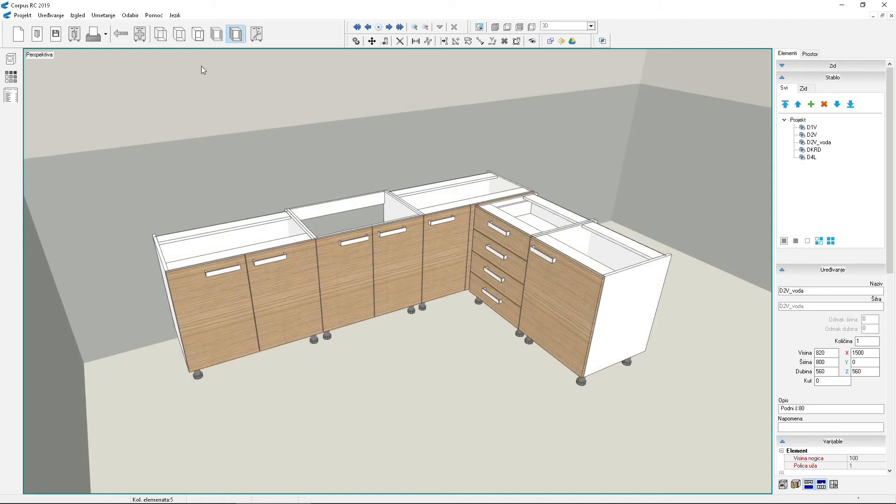
Insert a worktop over the base cabinets and delete it again.
{"action": "left_click", "coordinate": [106, 16]}
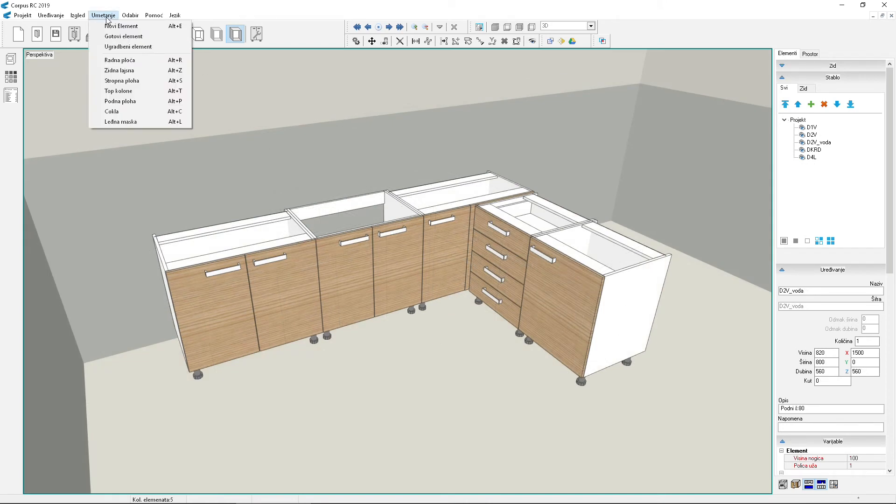
{"action": "left_click", "coordinate": [123, 60]}
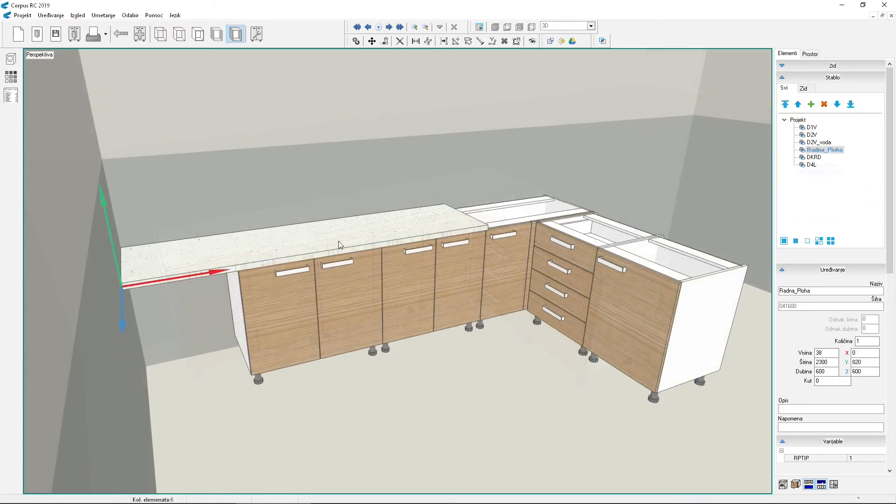
{"action": "left_click", "coordinate": [824, 105]}
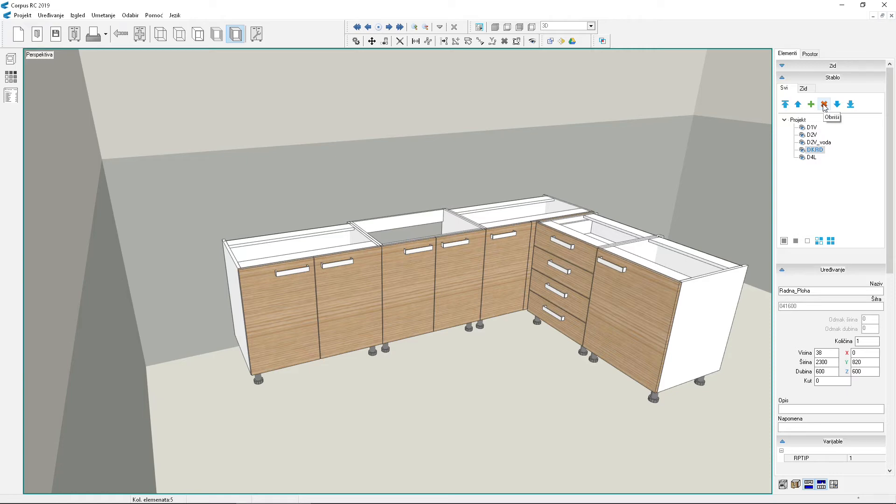
Automatically insert worktops over both runs of the L-shaped base cabinets.
{"action": "left_click", "coordinate": [113, 17]}
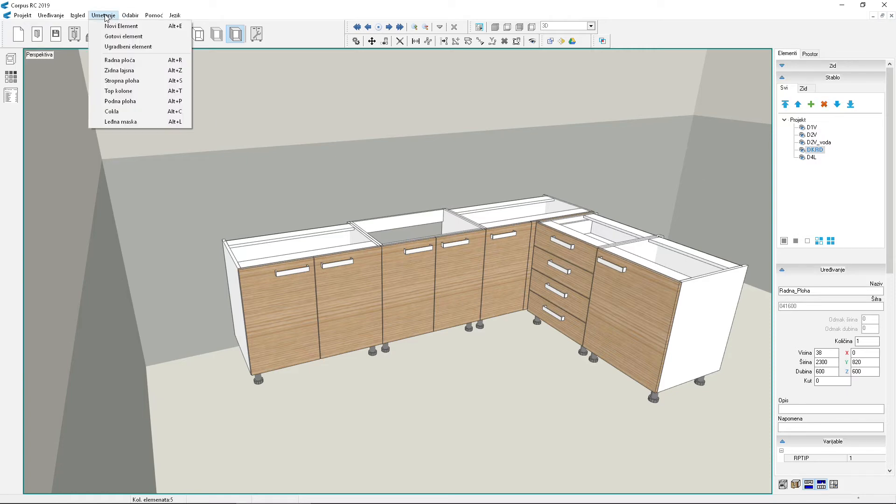
{"action": "left_click", "coordinate": [121, 63]}
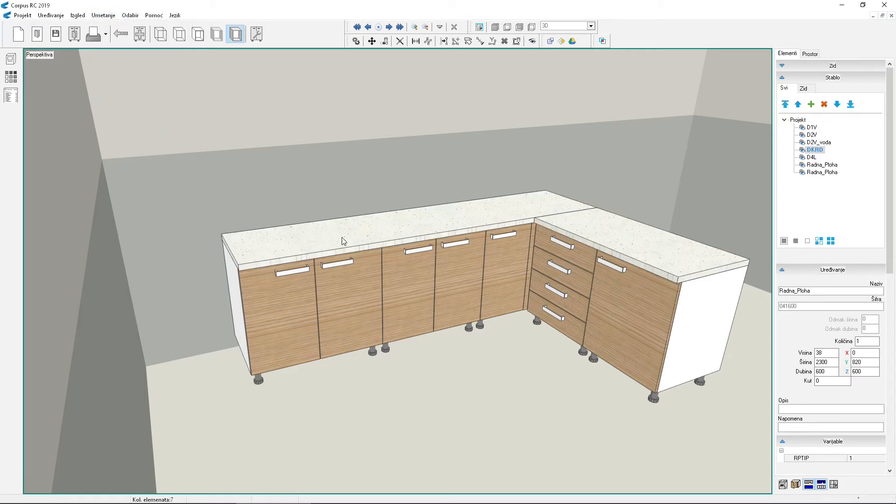
{"action": "left_click_drag", "start_coordinate": [528, 357], "coordinate": [471, 315]}
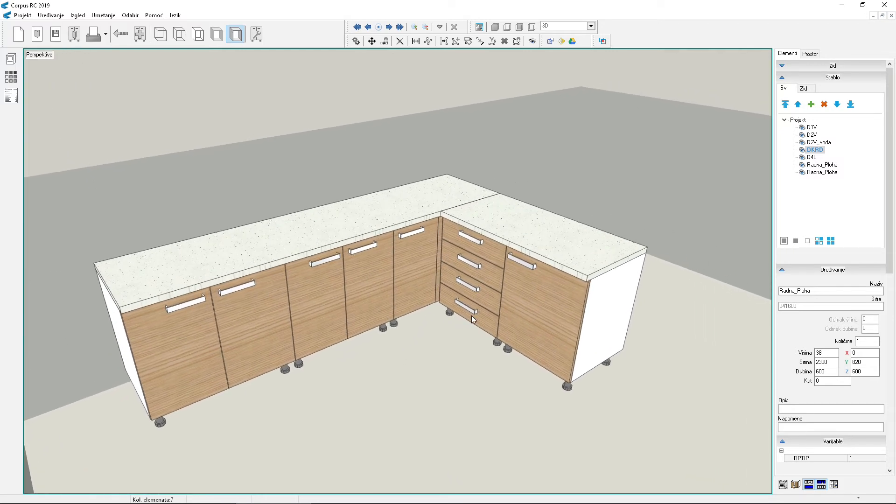
Set the long worktop's width to 2100 and extend the worktop above the drawer cabinet into the corner with a width of 1800.
{"action": "left_click", "coordinate": [340, 236]}
{"action": "double_click", "coordinate": [835, 362]}
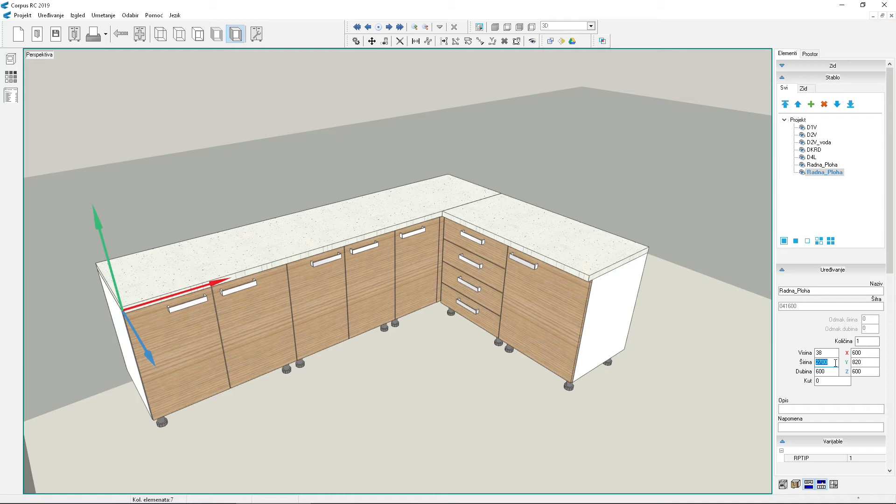
{"action": "type", "text": "2100"}
{"action": "key", "text": "Return"}
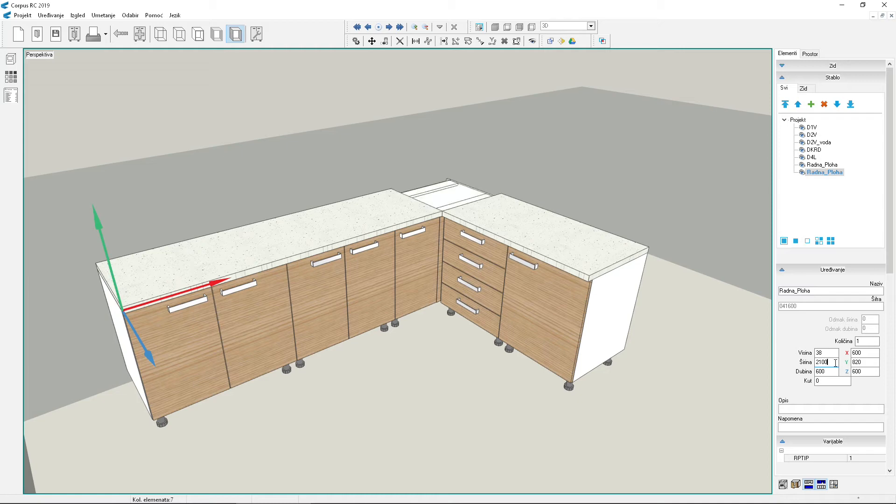
{"action": "left_click_drag", "start_coordinate": [558, 247], "coordinate": [493, 207]}
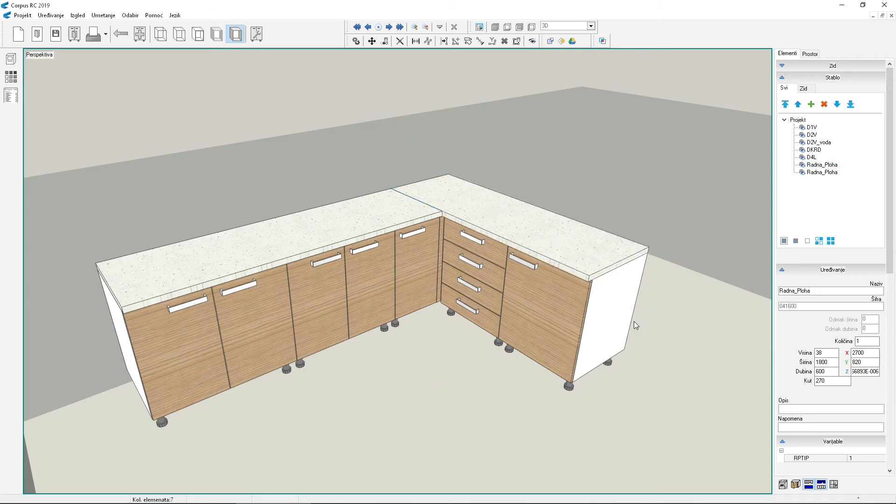
Install the sink sudo_01_380x435 from the kitchen sinks library into the D2V_voda cabinet.
{"action": "left_click", "coordinate": [327, 284]}
{"action": "right_click", "coordinate": [327, 285]}
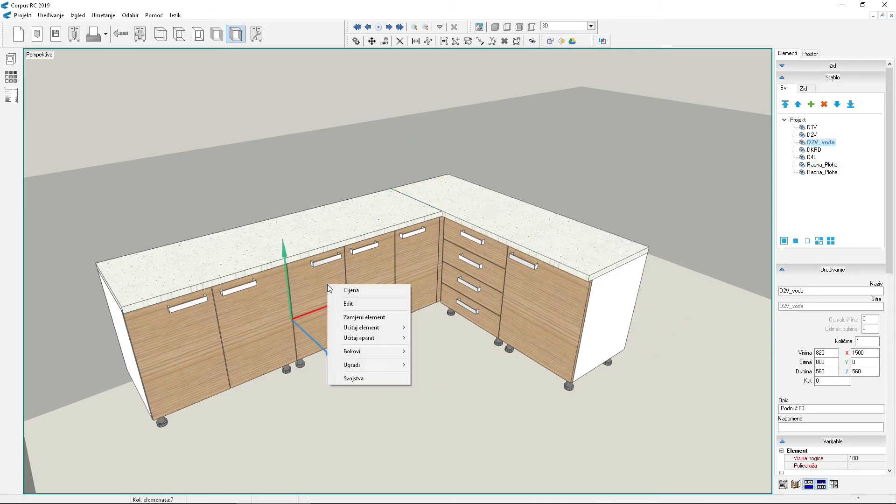
{"action": "mouse_move", "coordinate": [360, 365]}
{"action": "left_click", "coordinate": [432, 376]}
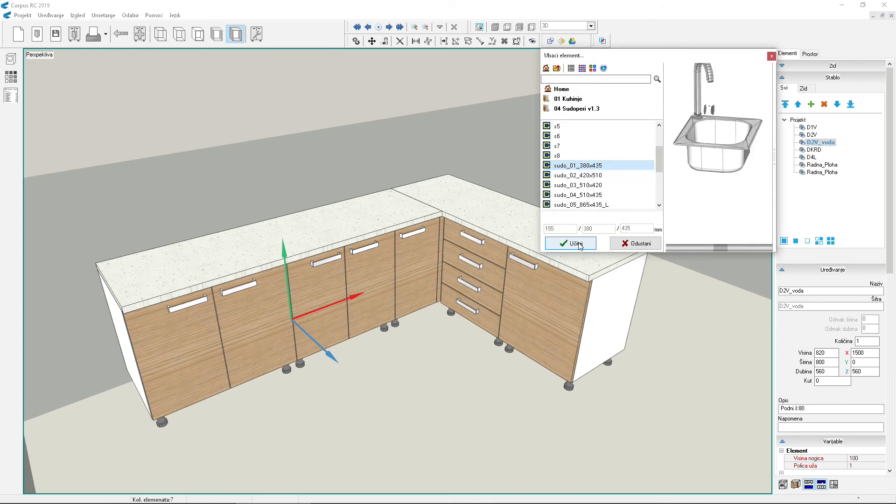
{"action": "left_click", "coordinate": [578, 244]}
Start installing a hob in the D1V cabinet.
{"action": "right_click", "coordinate": [559, 296]}
{"action": "mouse_move", "coordinate": [586, 387]}
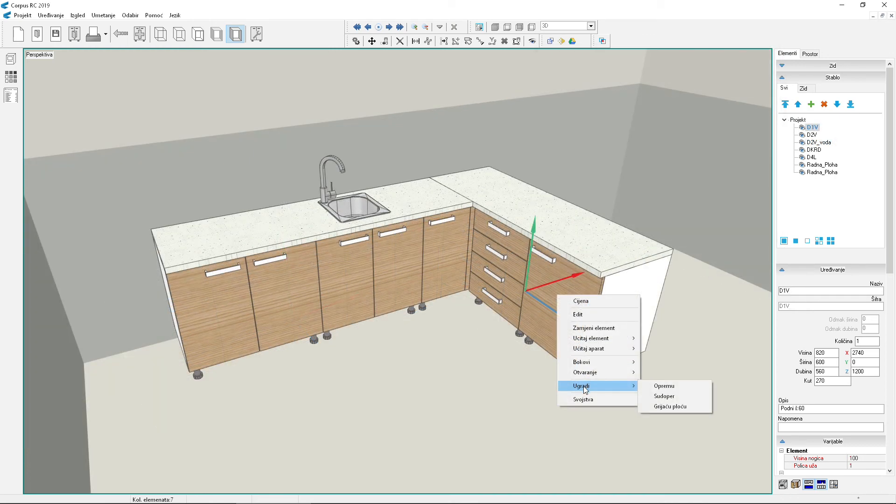
{"action": "left_click", "coordinate": [666, 406]}
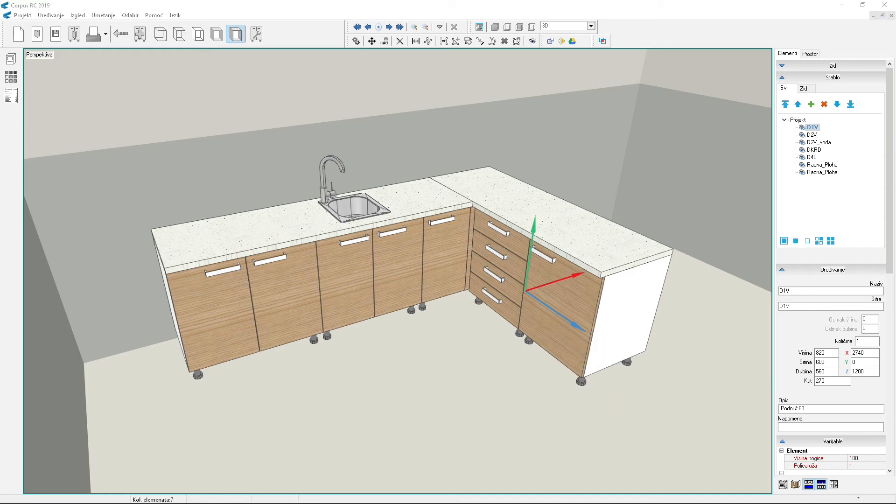